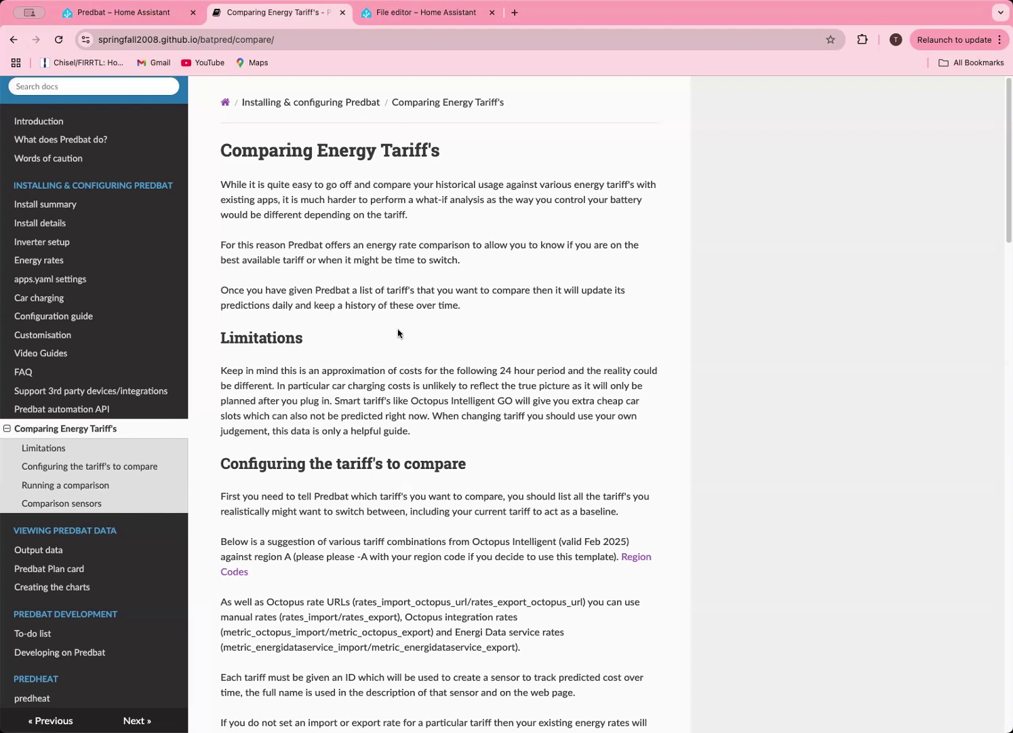
Step: Scroll the docs to the compare_list example listing current, cap_seg, igo_fixed, igo_agile and go_fixed
scroll(398, 333, "down", 4)
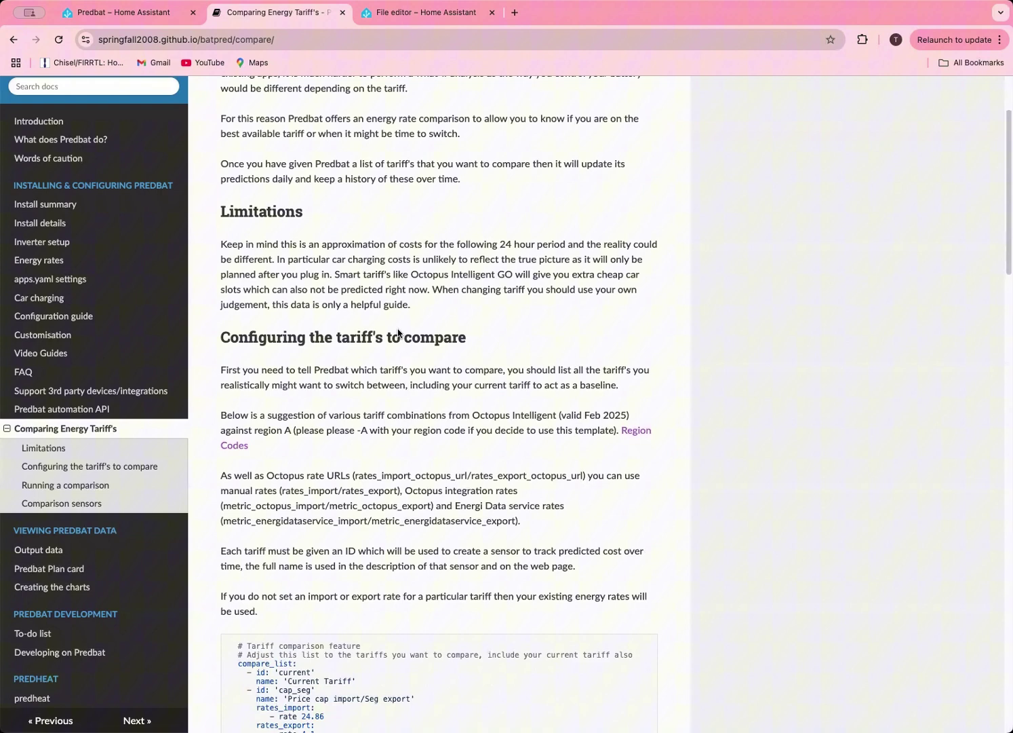
scroll(572, 287, "down", 1)
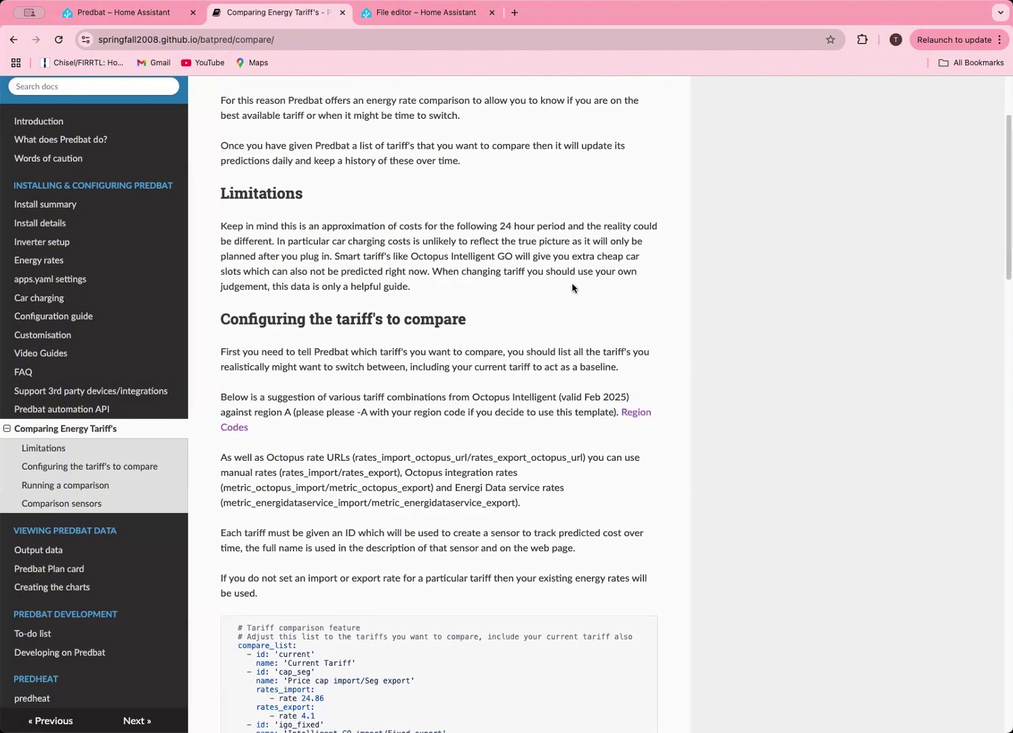
scroll(572, 287, "down", 2)
scroll(572, 288, "down", 1)
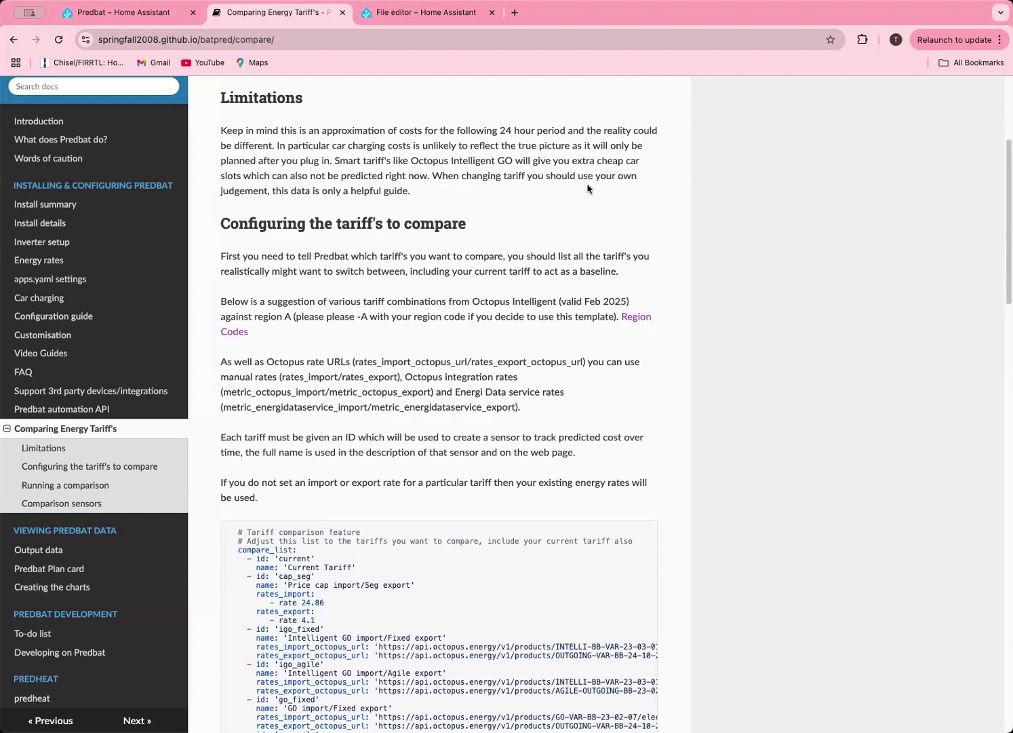
Step: Show Predbat's Compare page with ten tariff results, Current Tariff best at 376.78
left_click(134, 15)
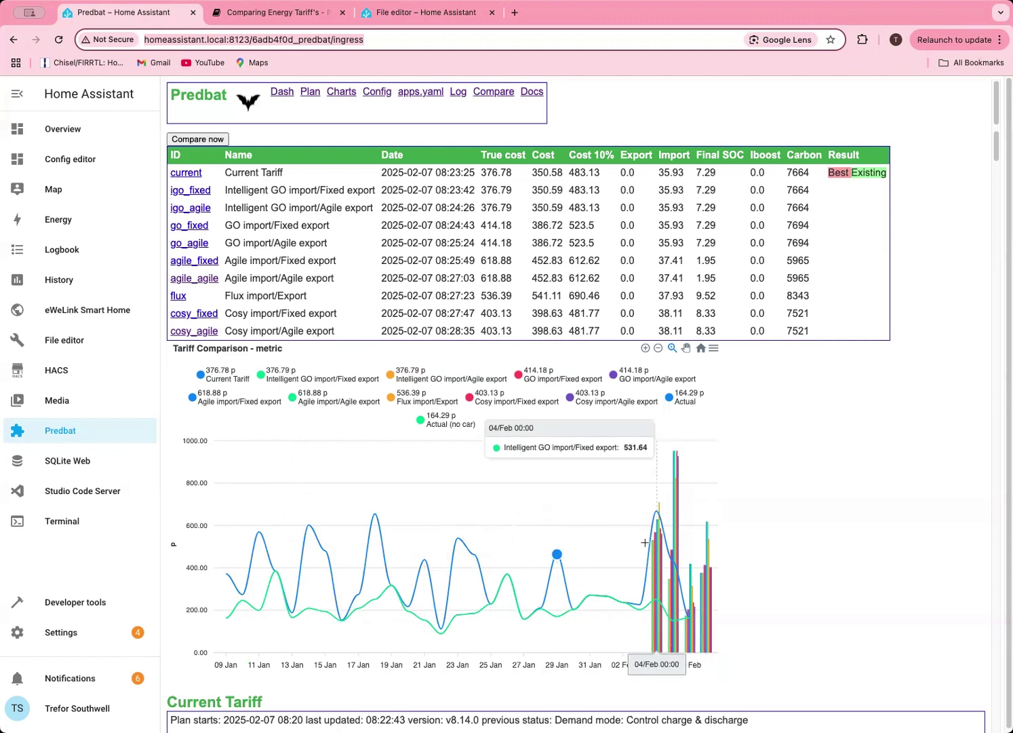
Step: Zoom the Tariff Comparison chart in on 02 Feb to 05 Feb
left_click_drag(636, 545, 672, 585)
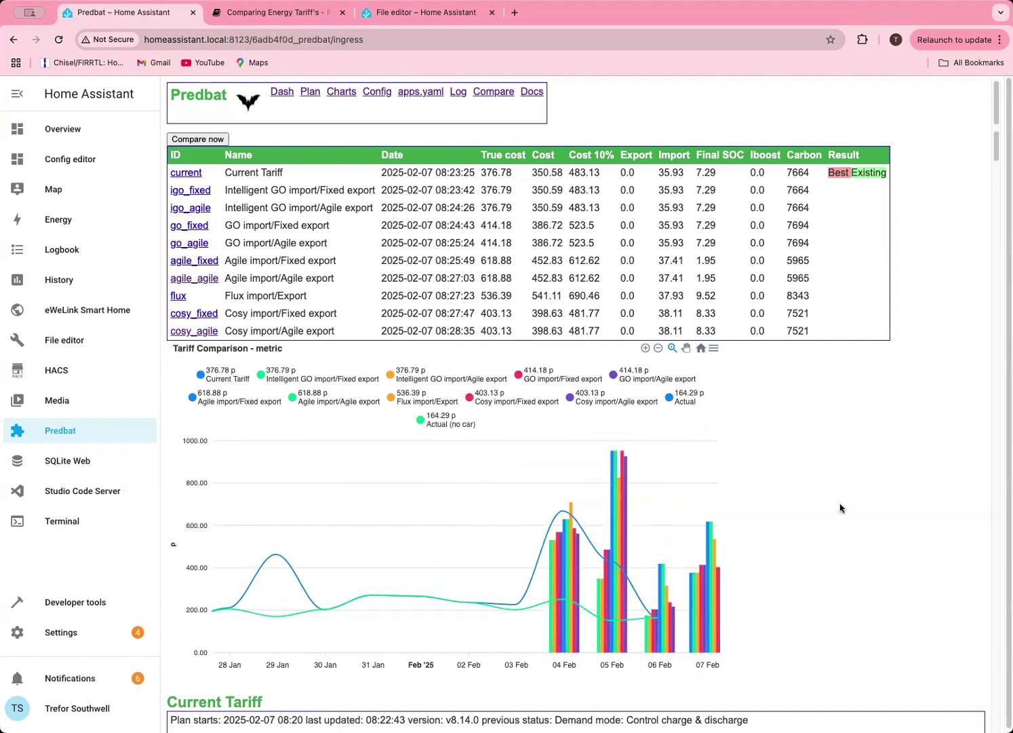
scroll(840, 508, "down", 10)
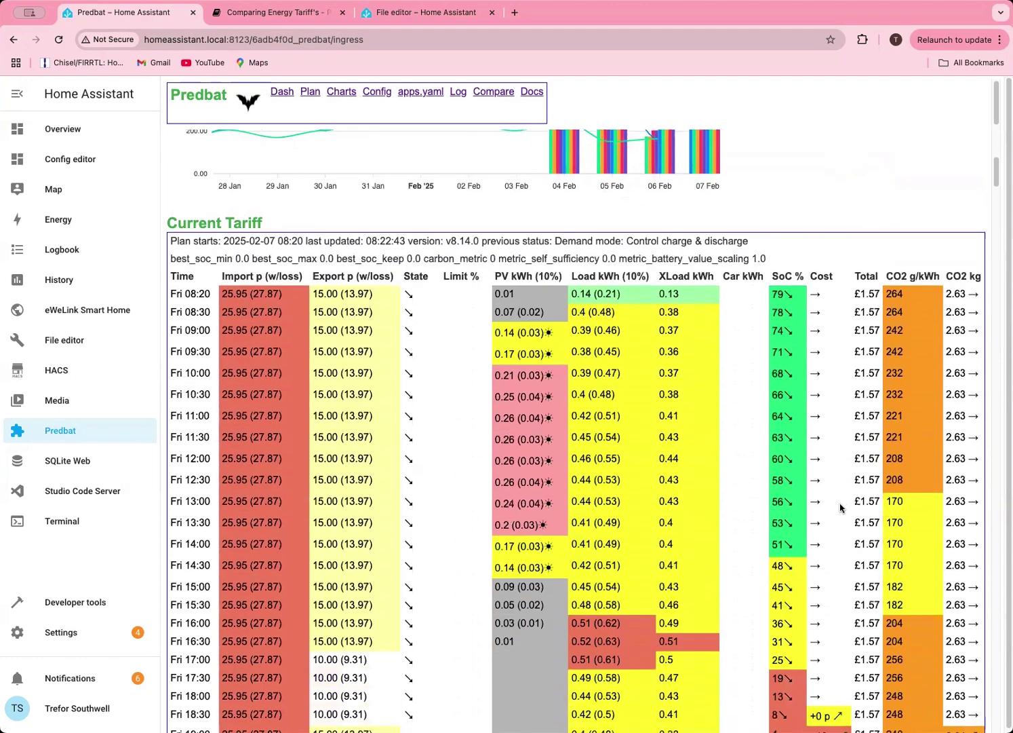
scroll(841, 508, "down", 1)
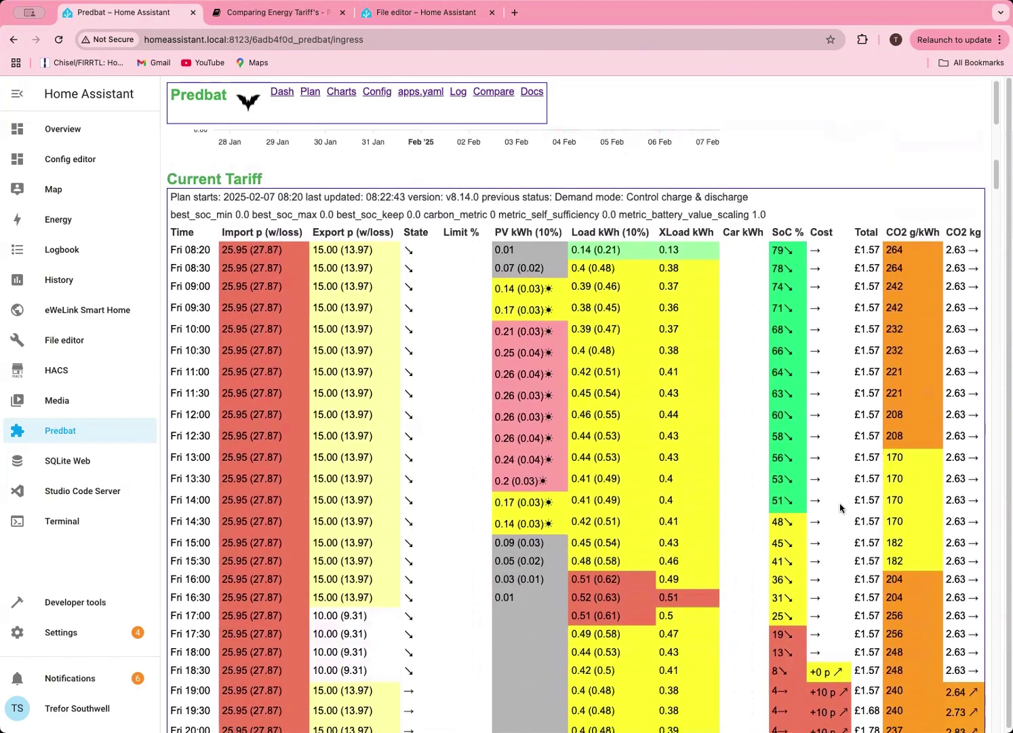
scroll(840, 508, "down", 5)
scroll(512, 551, "down", 5)
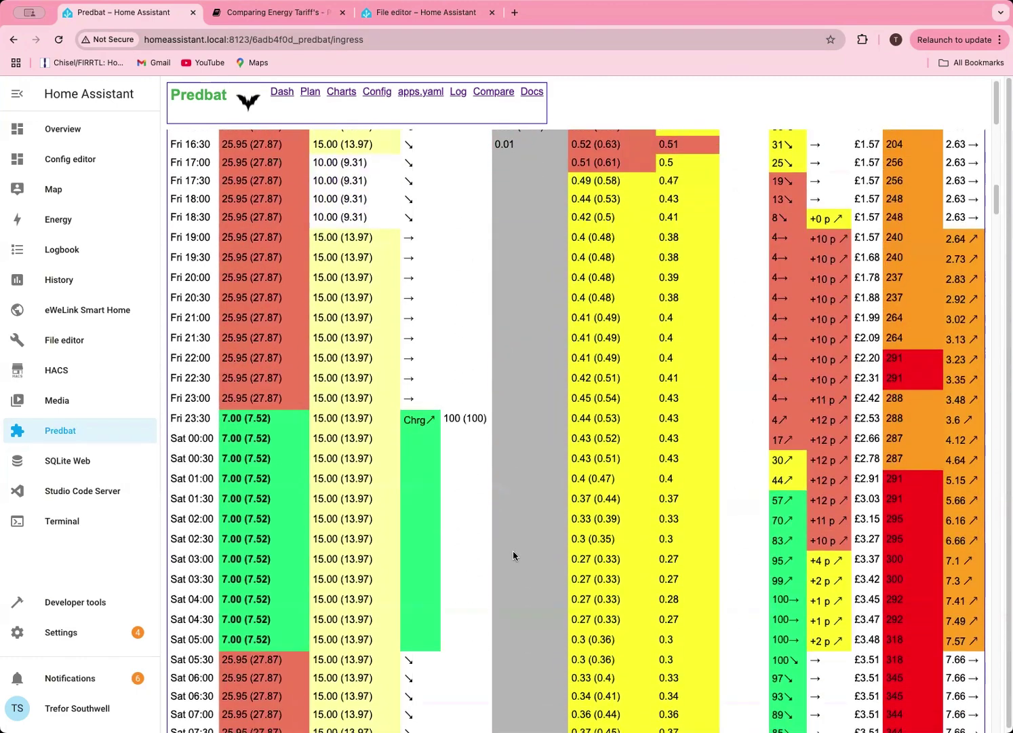
scroll(396, 461, "down", 6)
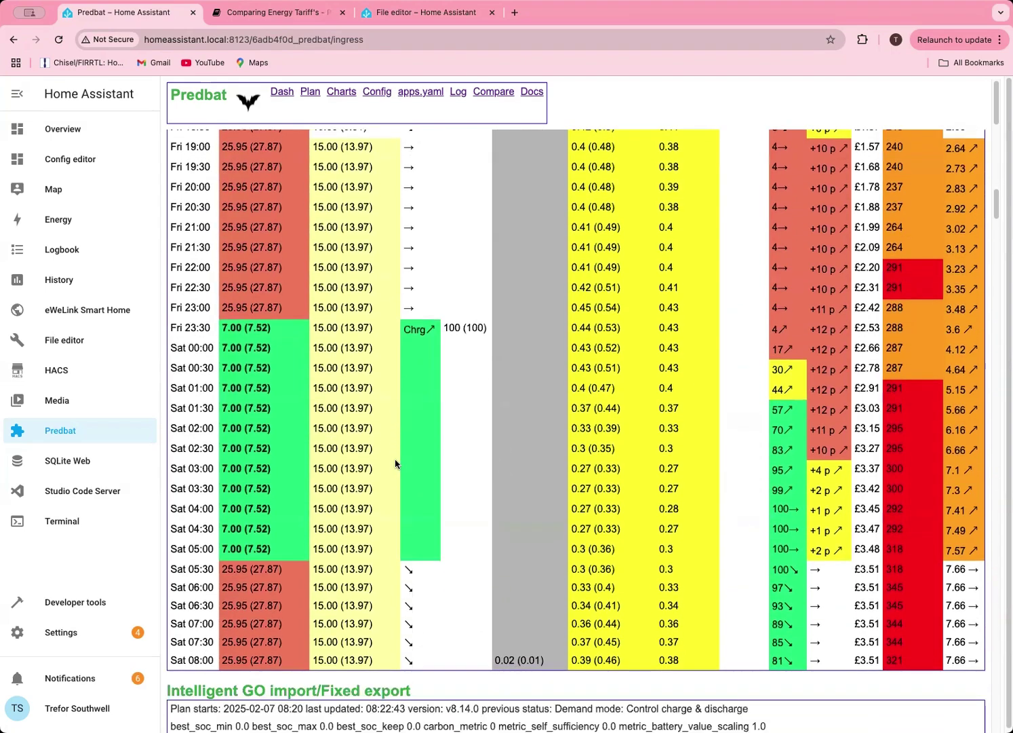
scroll(423, 404, "down", 12)
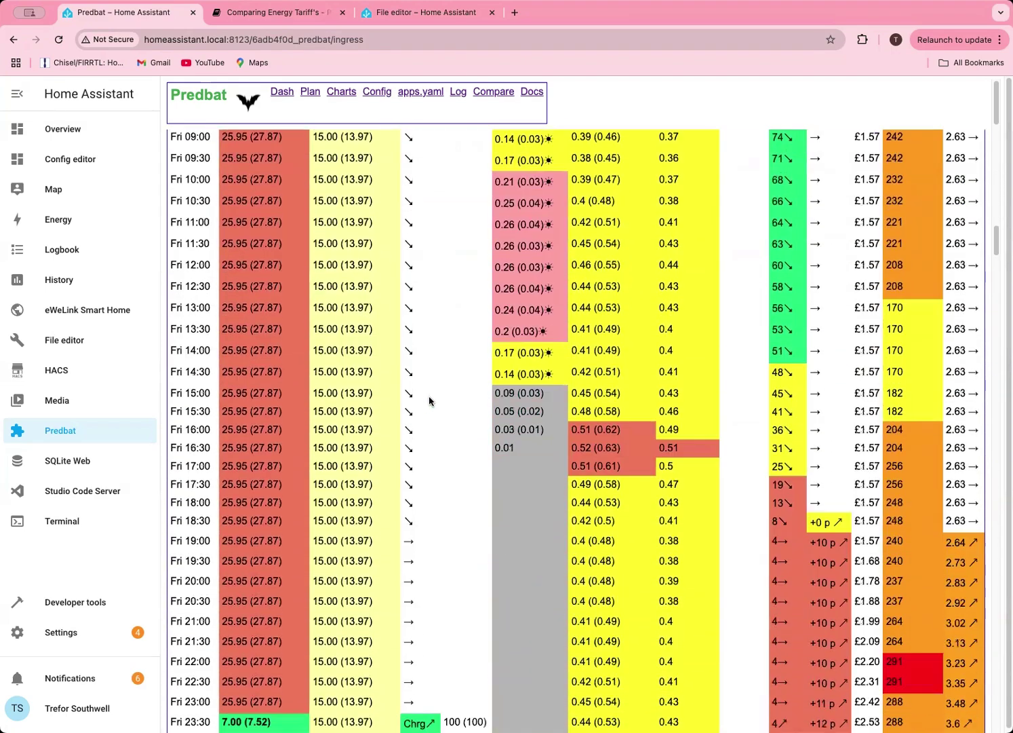
scroll(430, 400, "down", 14)
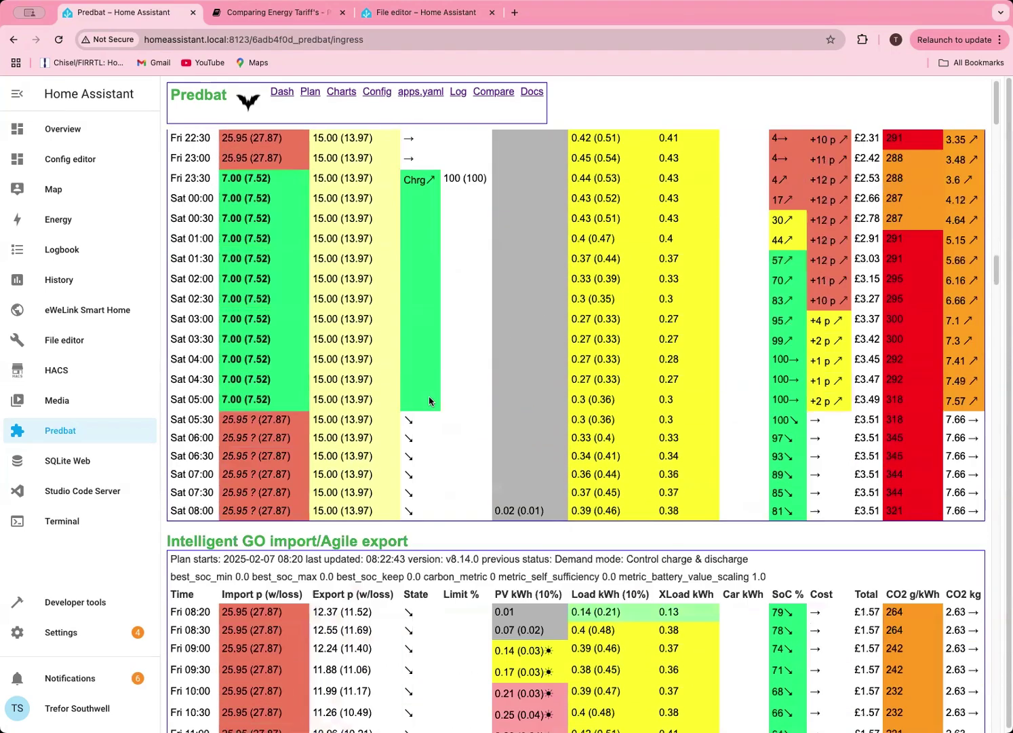
scroll(429, 401, "down", 2)
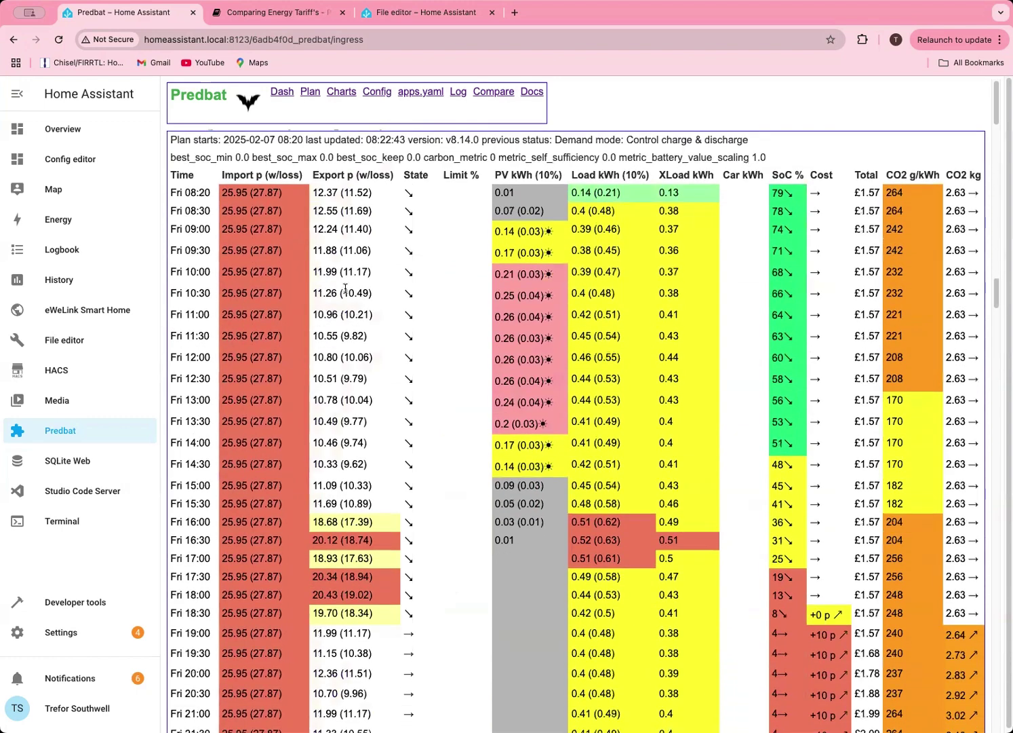
scroll(407, 538, "down", 3)
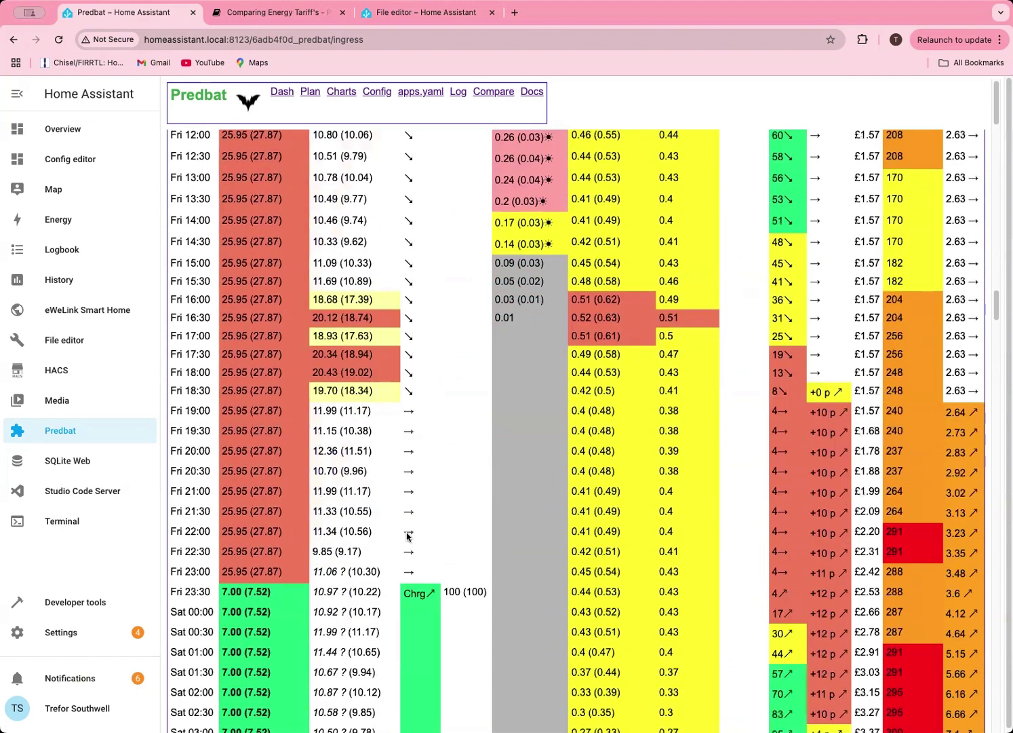
scroll(408, 533, "down", 7)
scroll(403, 494, "down", 7)
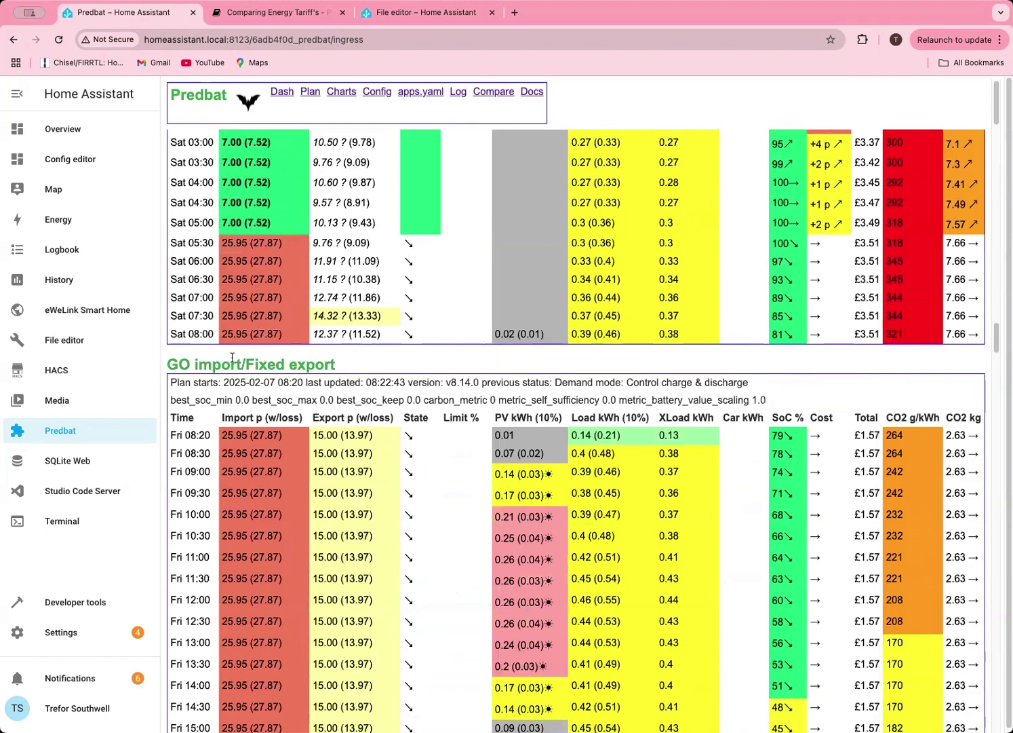
scroll(285, 367, "down", 4)
scroll(285, 373, "down", 9)
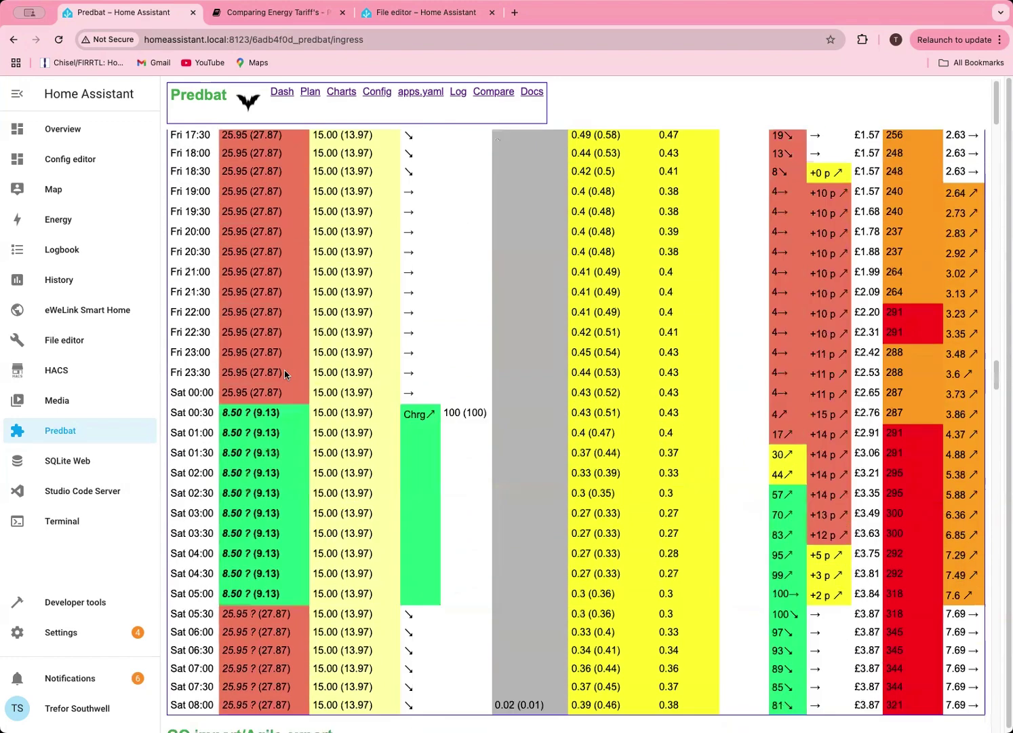
scroll(331, 522, "down", 7)
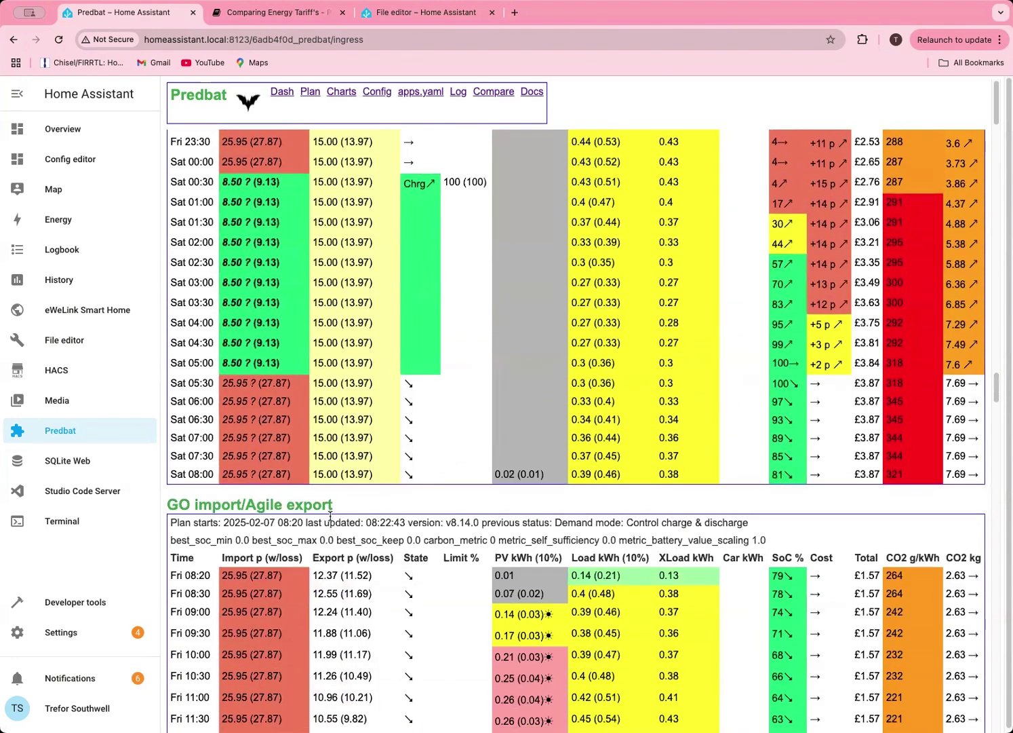
scroll(327, 500, "down", 20)
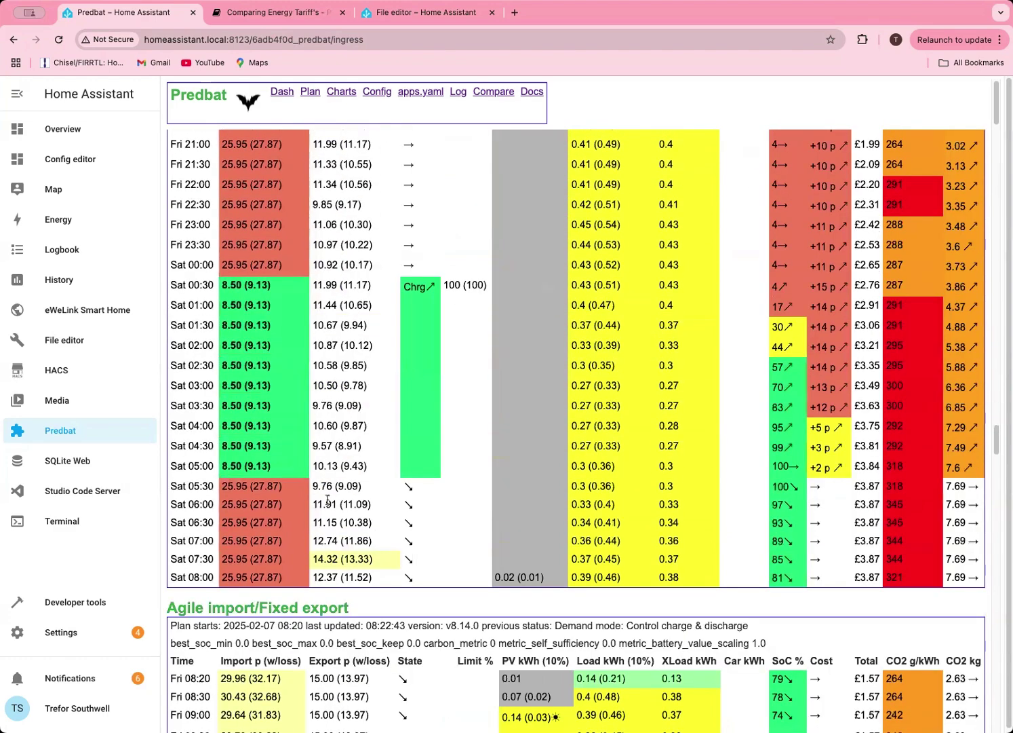
Step: Scroll past the Agile and Flux plan tables to the Cosy import/Fixed export plan
scroll(328, 500, "down", 7)
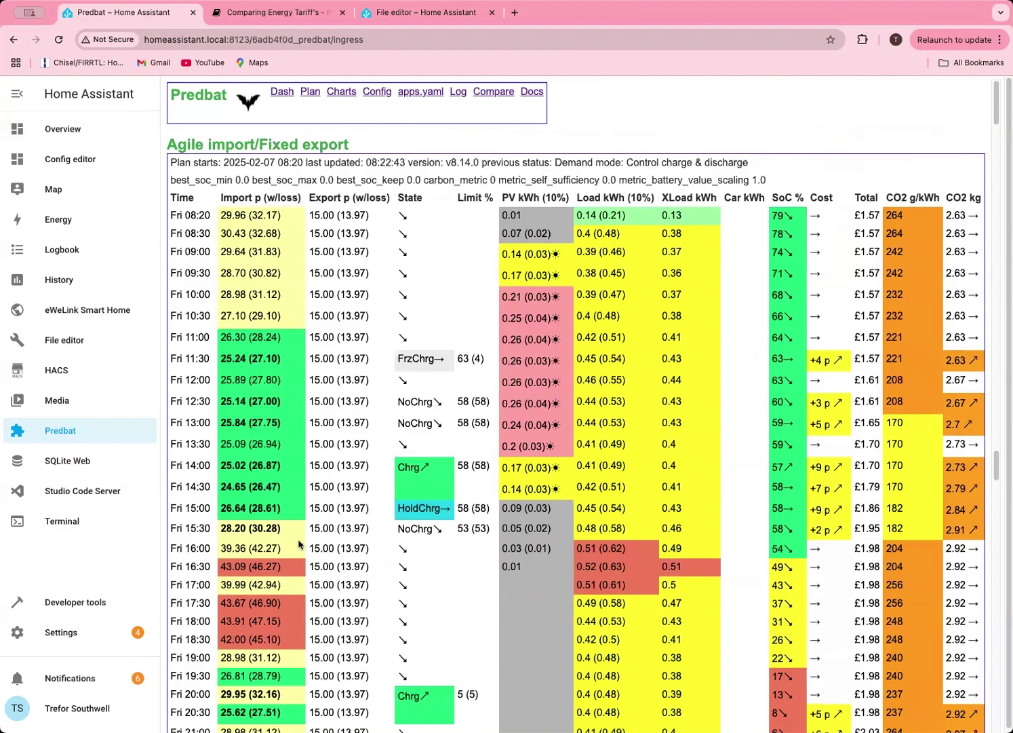
scroll(357, 503, "down", 10)
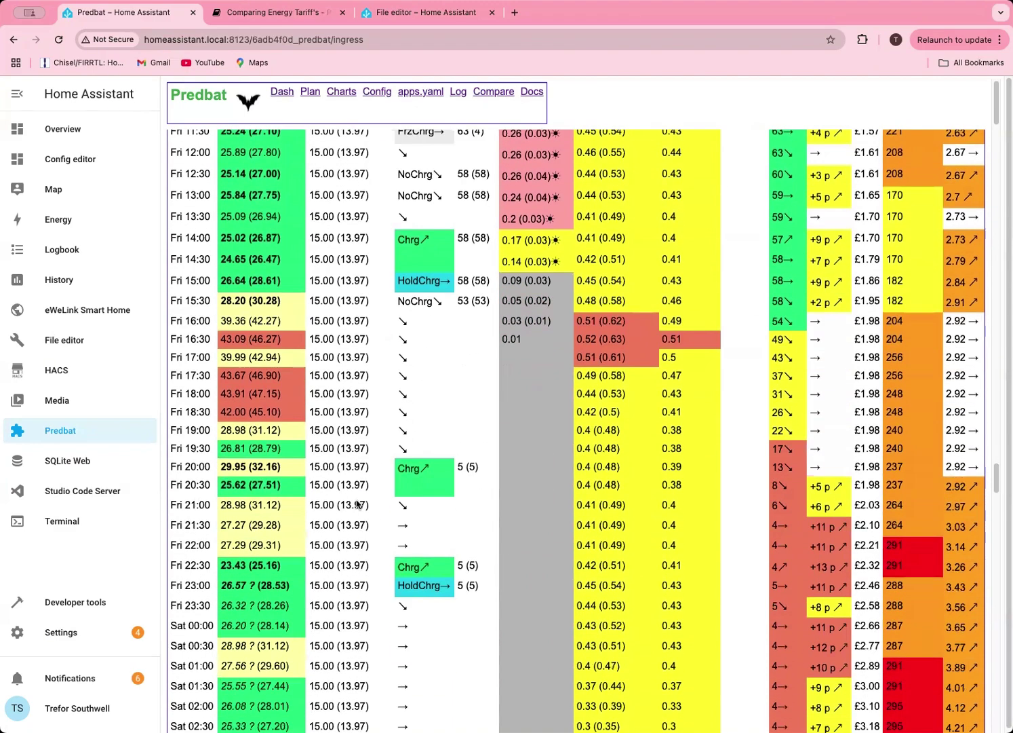
scroll(358, 503, "down", 1)
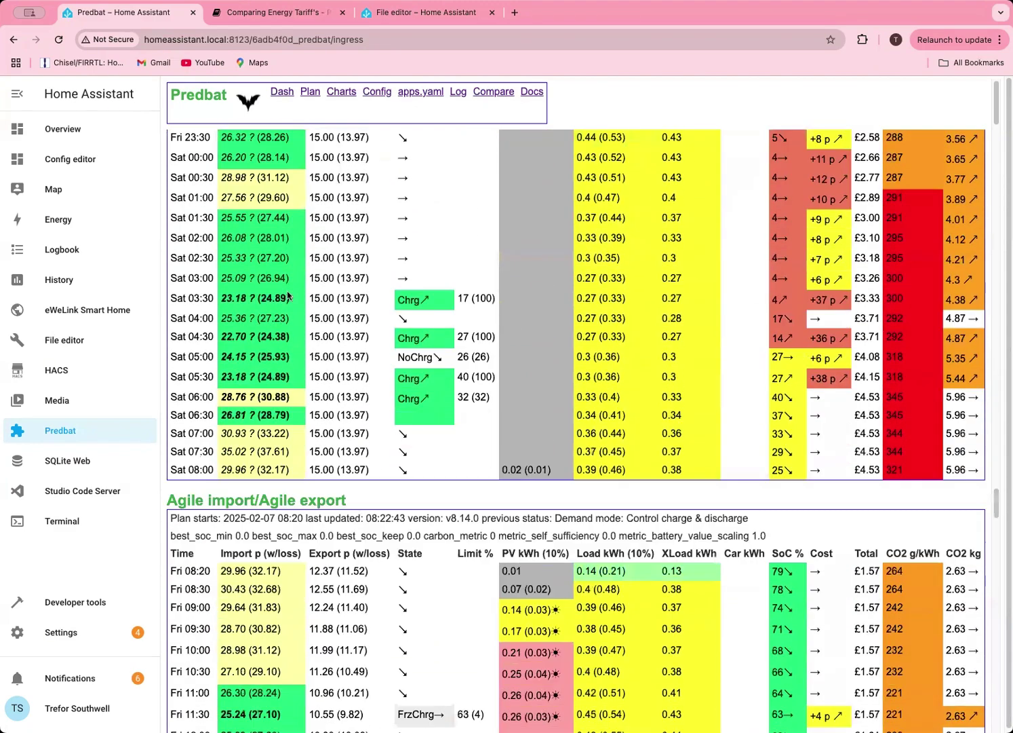
scroll(291, 298, "down", 7)
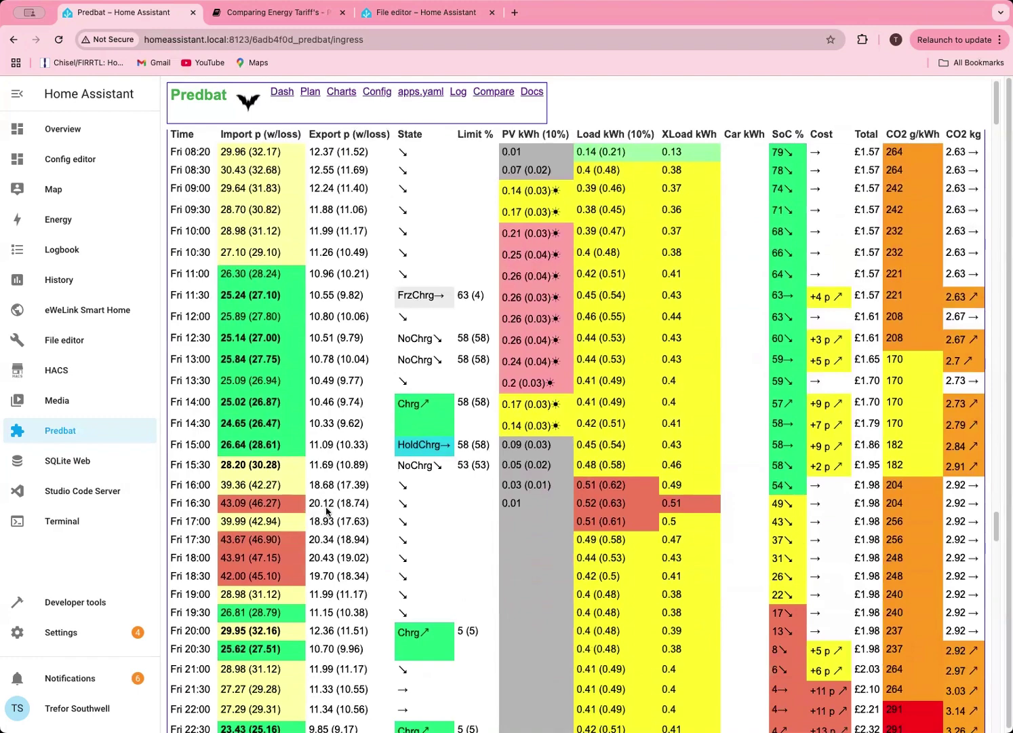
scroll(327, 510, "down", 1)
scroll(334, 510, "down", 7)
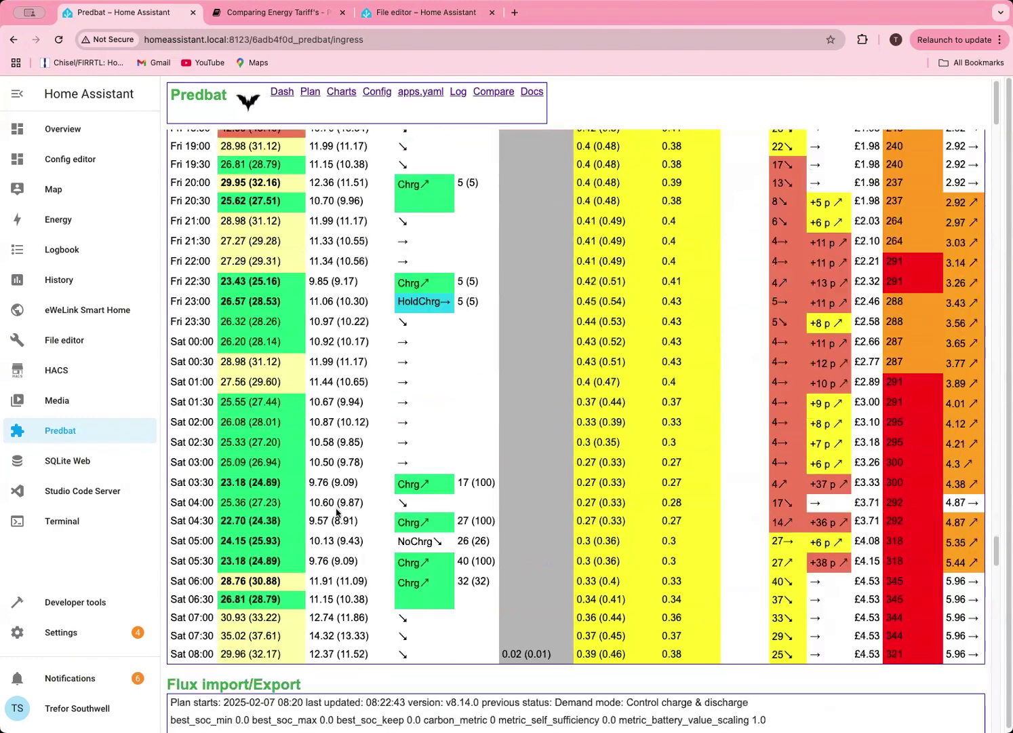
scroll(335, 510, "down", 6)
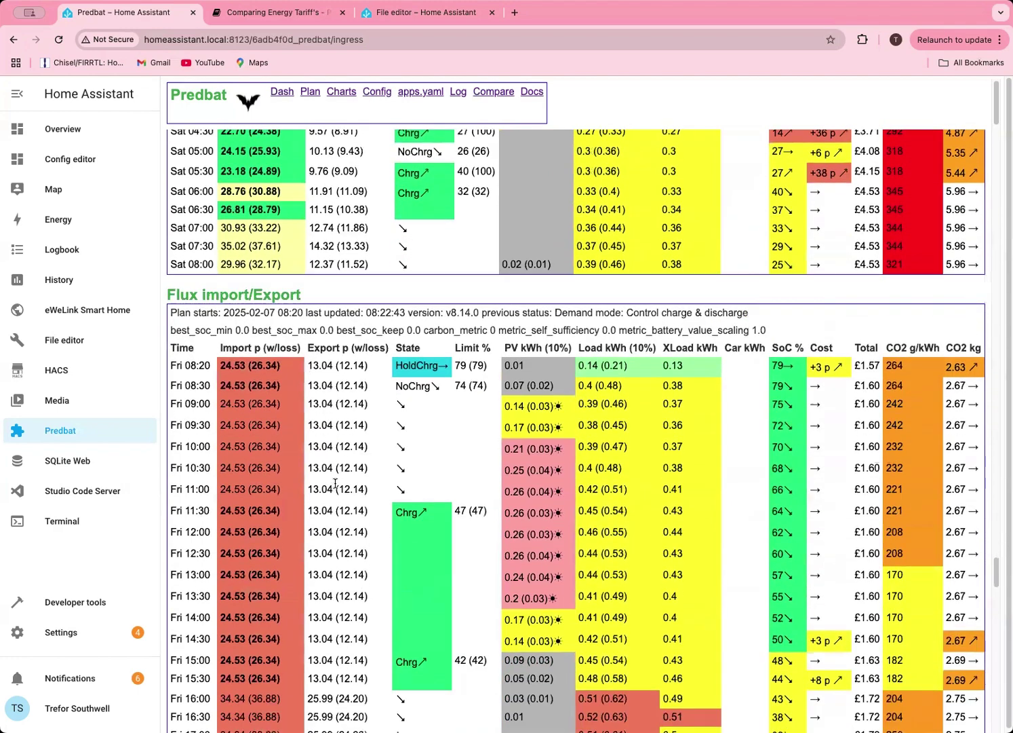
scroll(332, 480, "down", 5)
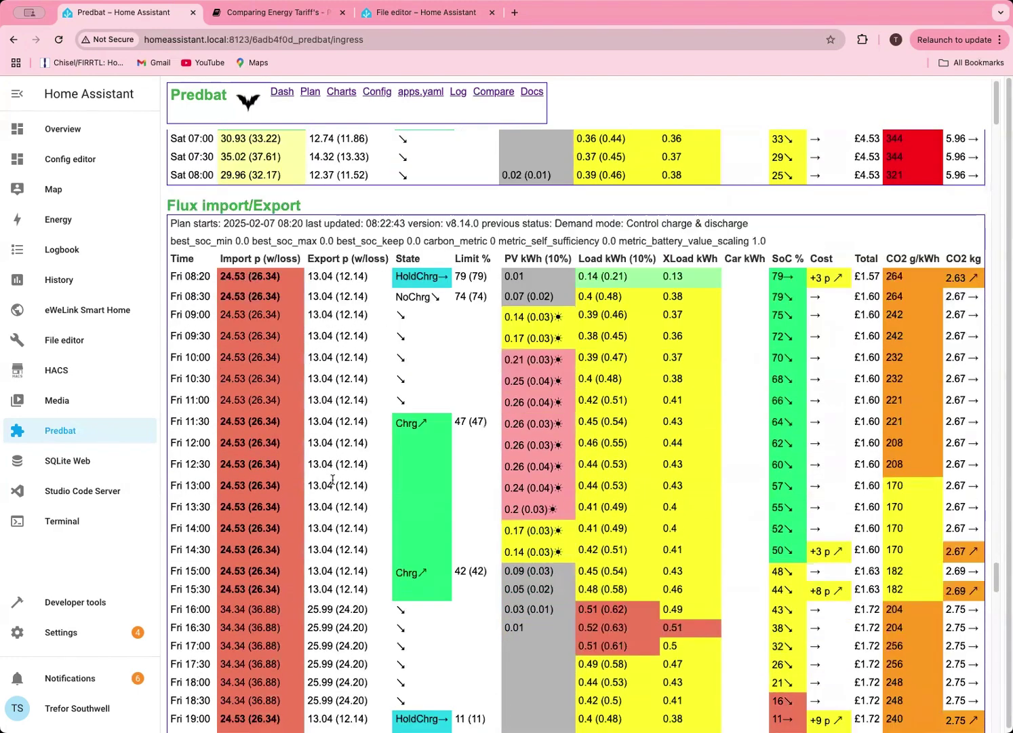
scroll(327, 468, "down", 3)
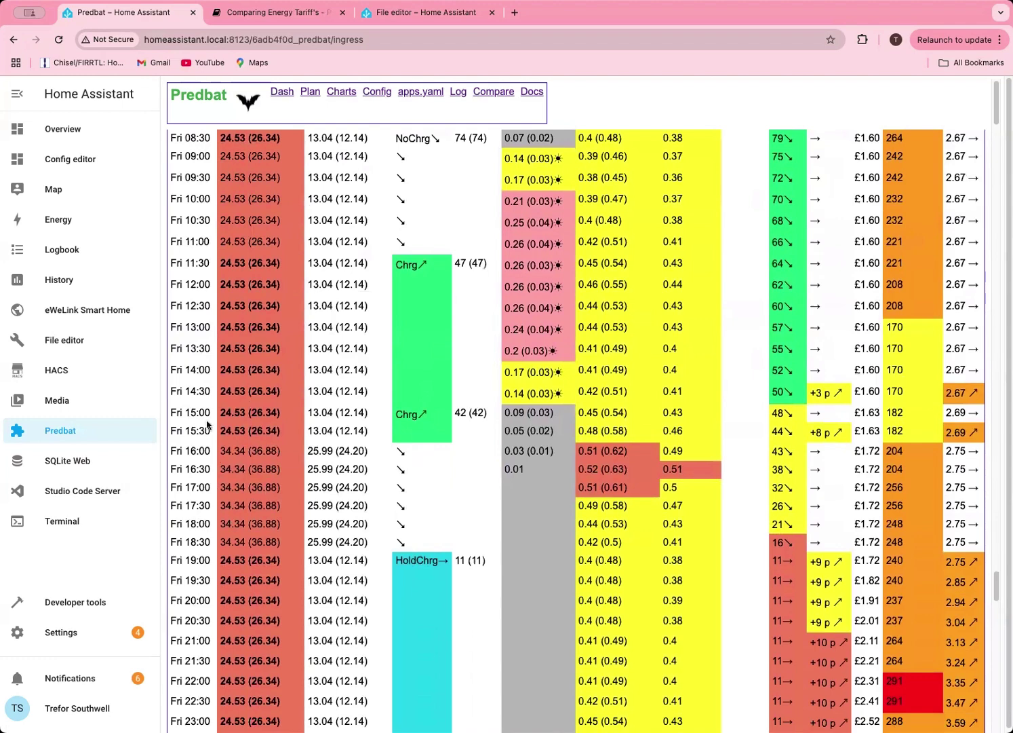
scroll(303, 475, "down", 8)
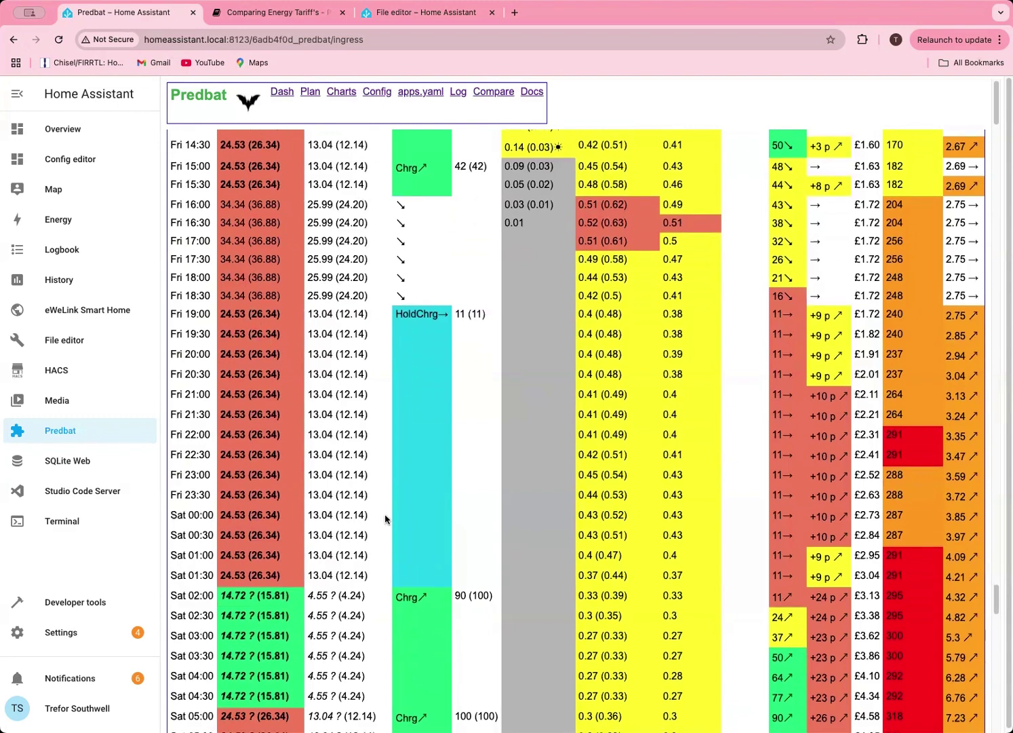
scroll(420, 573, "down", 6)
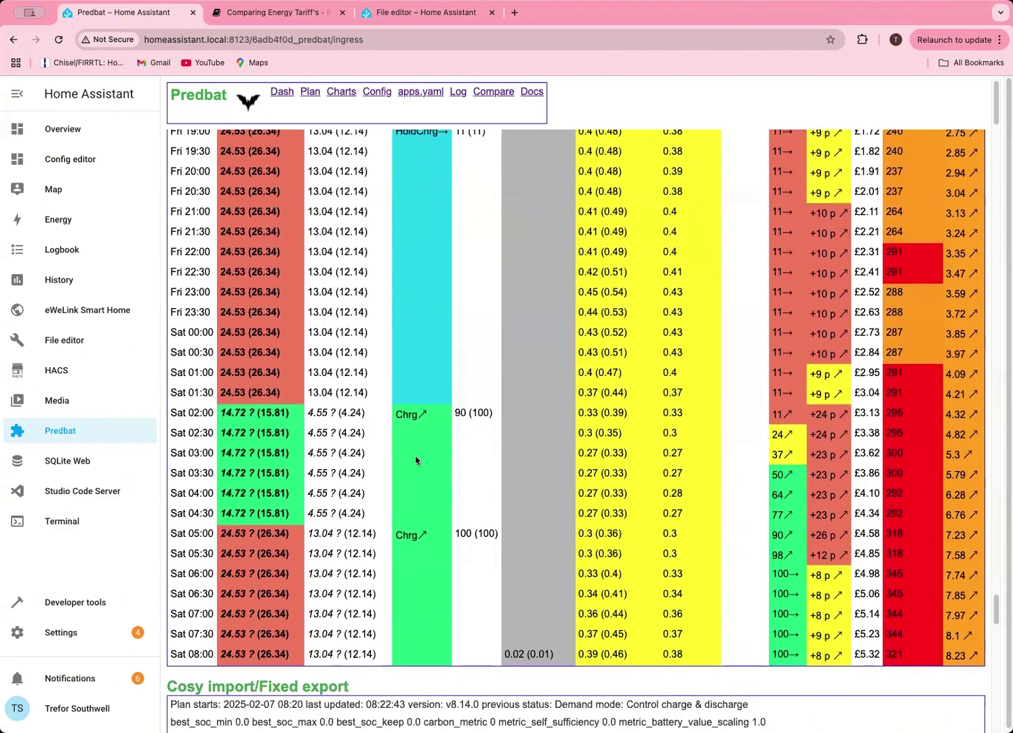
scroll(415, 459, "up", 8)
scroll(428, 547, "up", 8)
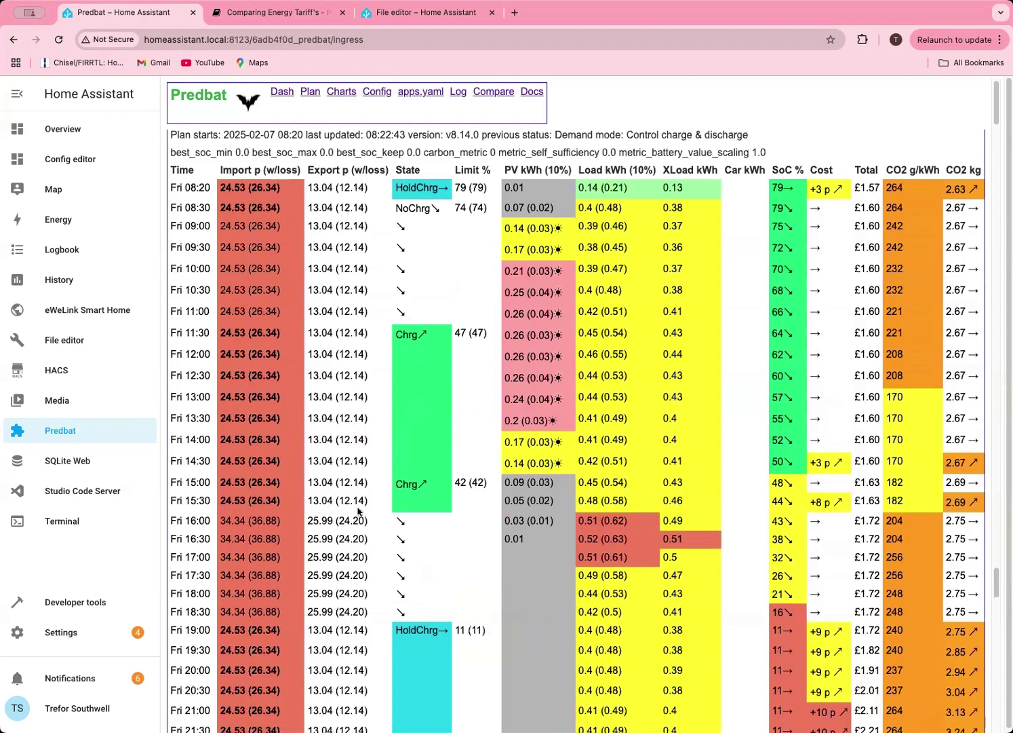
scroll(381, 604, "down", 9)
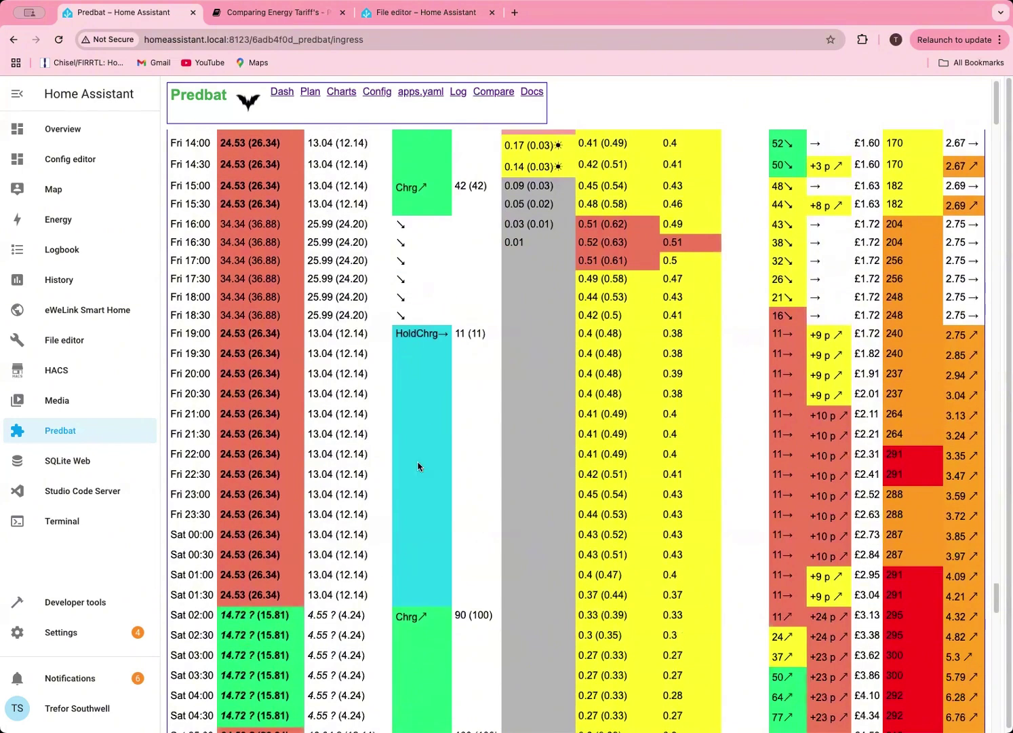
scroll(410, 462, "down", 3)
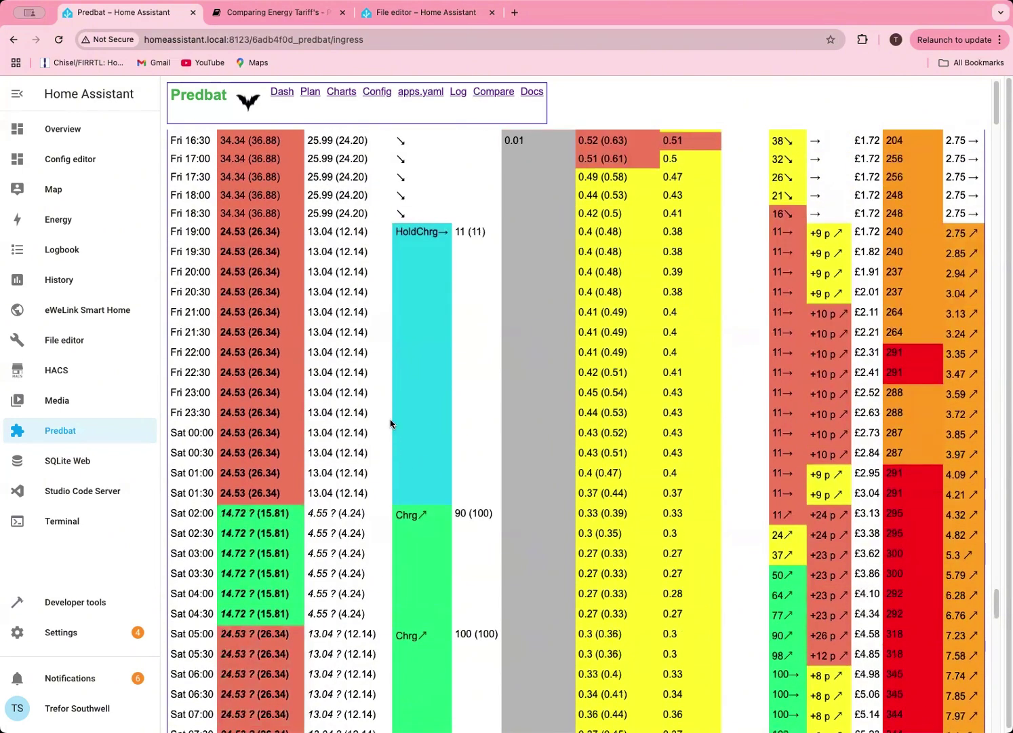
Step: Scroll down through the Cosy import plan tables on the Compare page
scroll(628, 340, "down", 10)
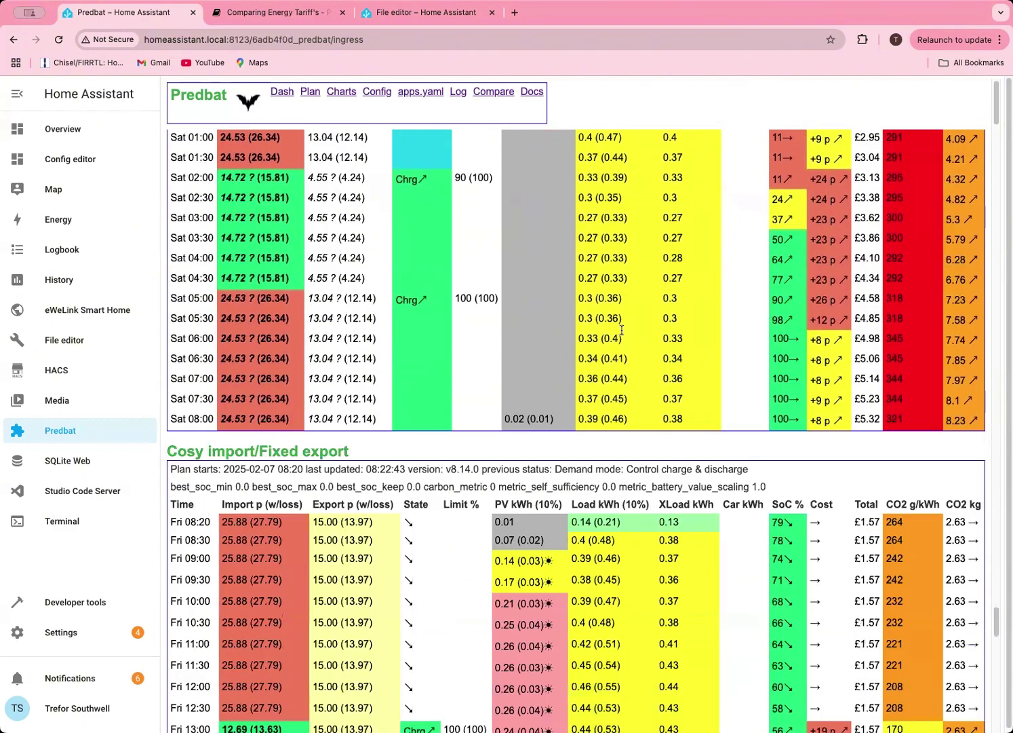
scroll(621, 330, "down", 1)
scroll(430, 465, "down", 7)
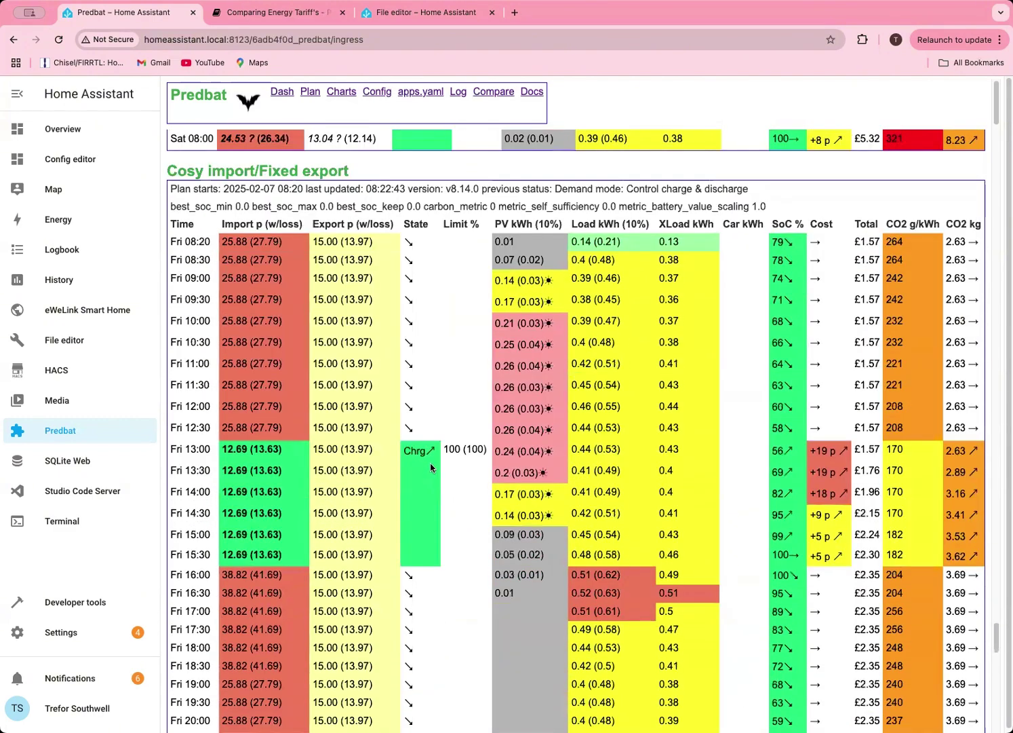
scroll(427, 466, "down", 5)
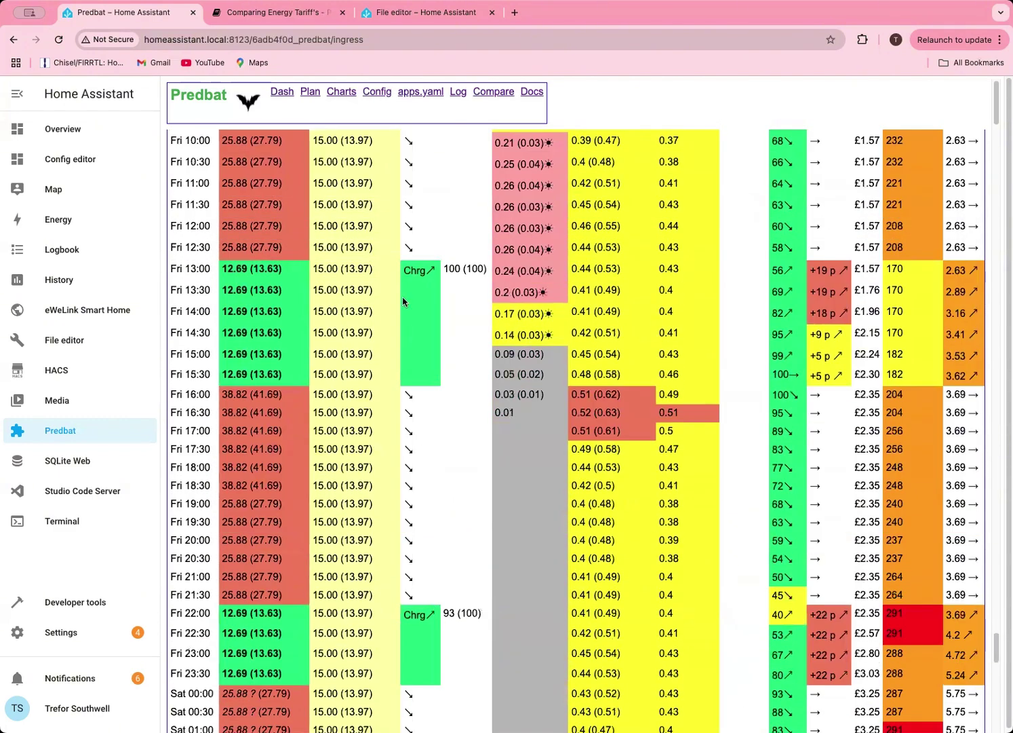
scroll(422, 662, "down", 1)
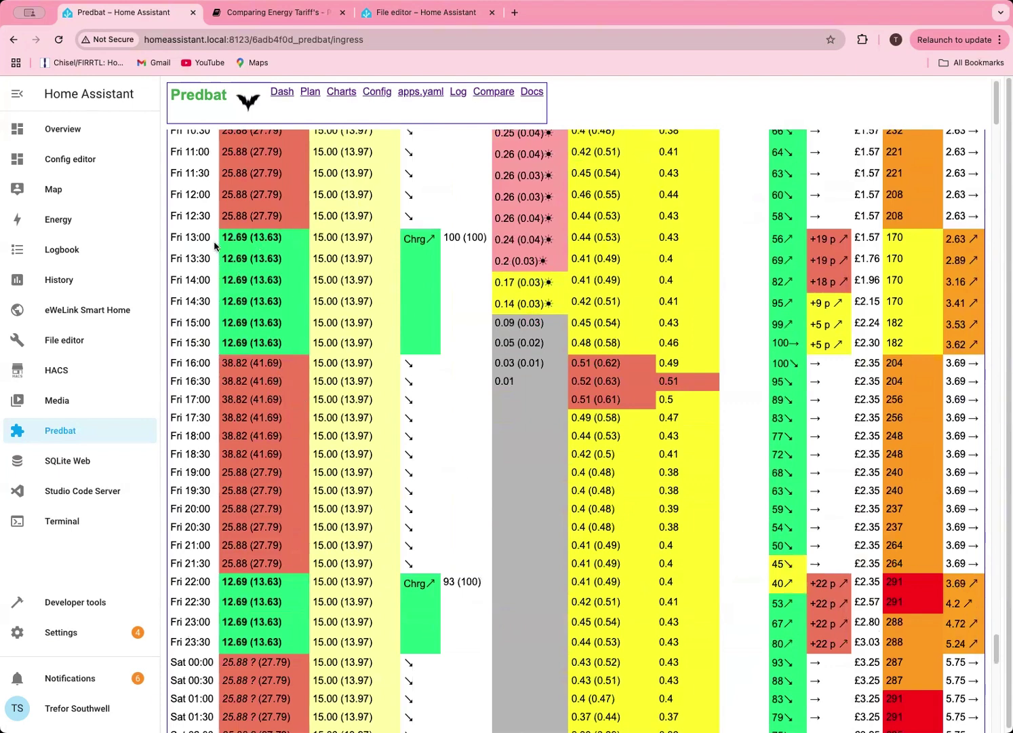
scroll(242, 253, "down", 6)
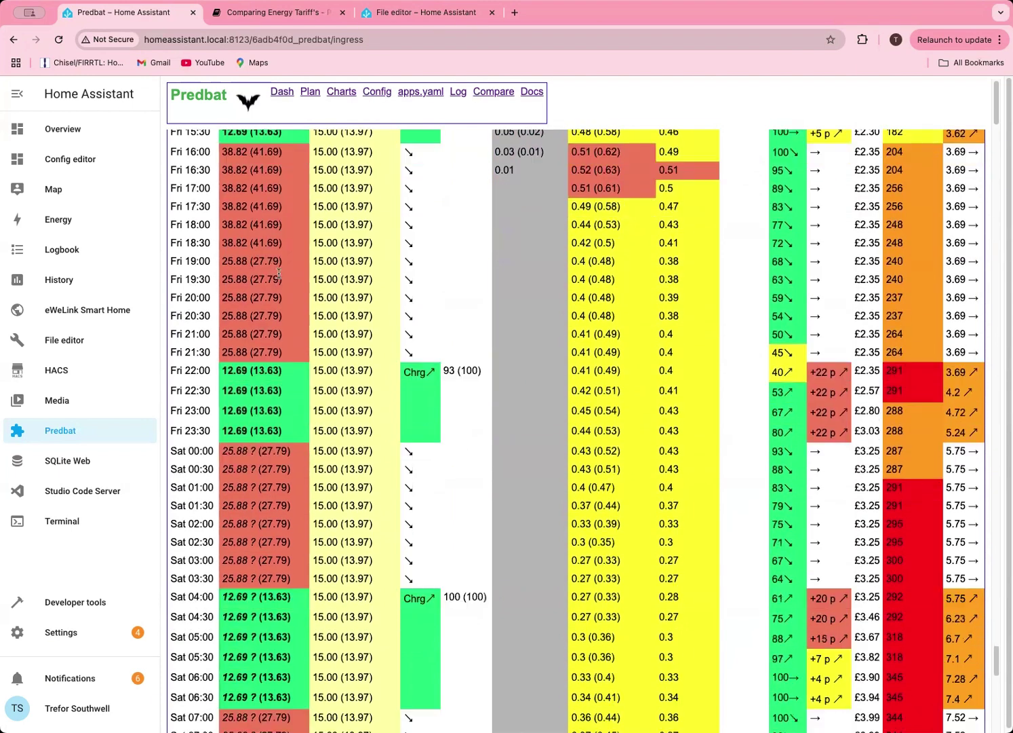
scroll(366, 325, "down", 2)
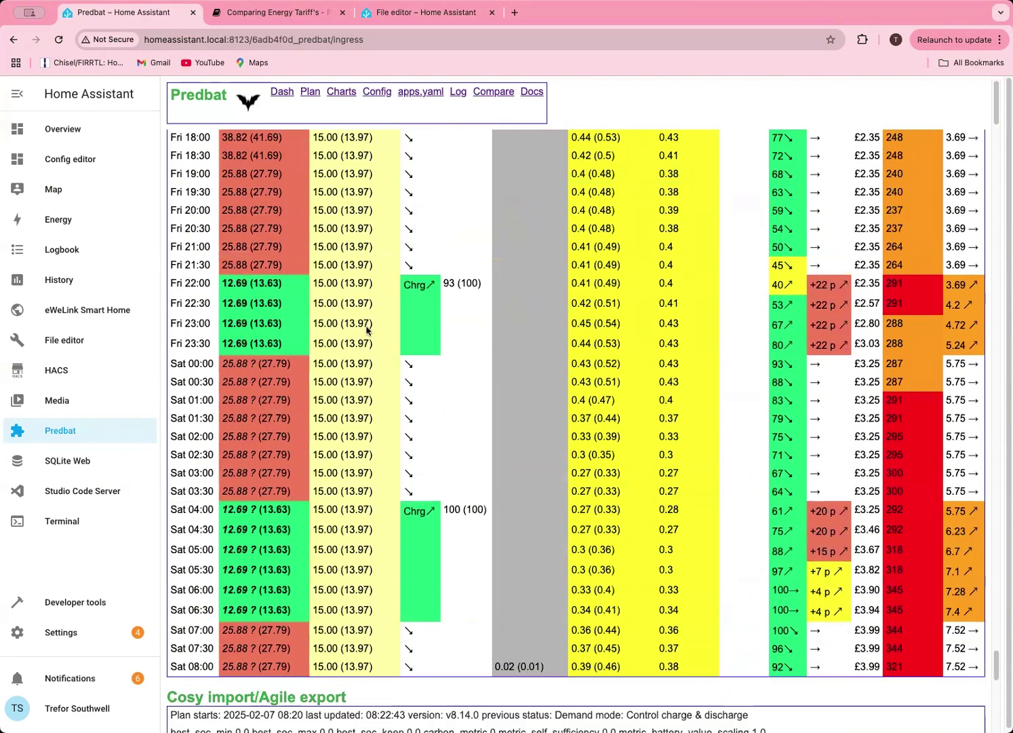
scroll(367, 331, "down", 2)
scroll(367, 330, "down", 10)
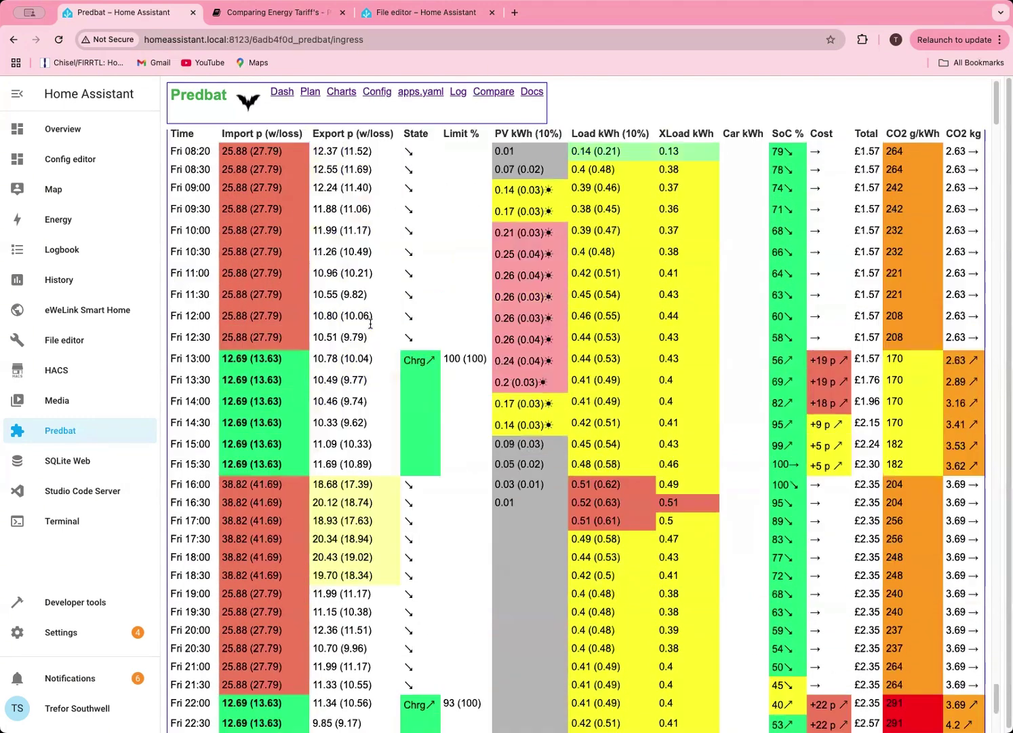
scroll(906, 123, "down", 5)
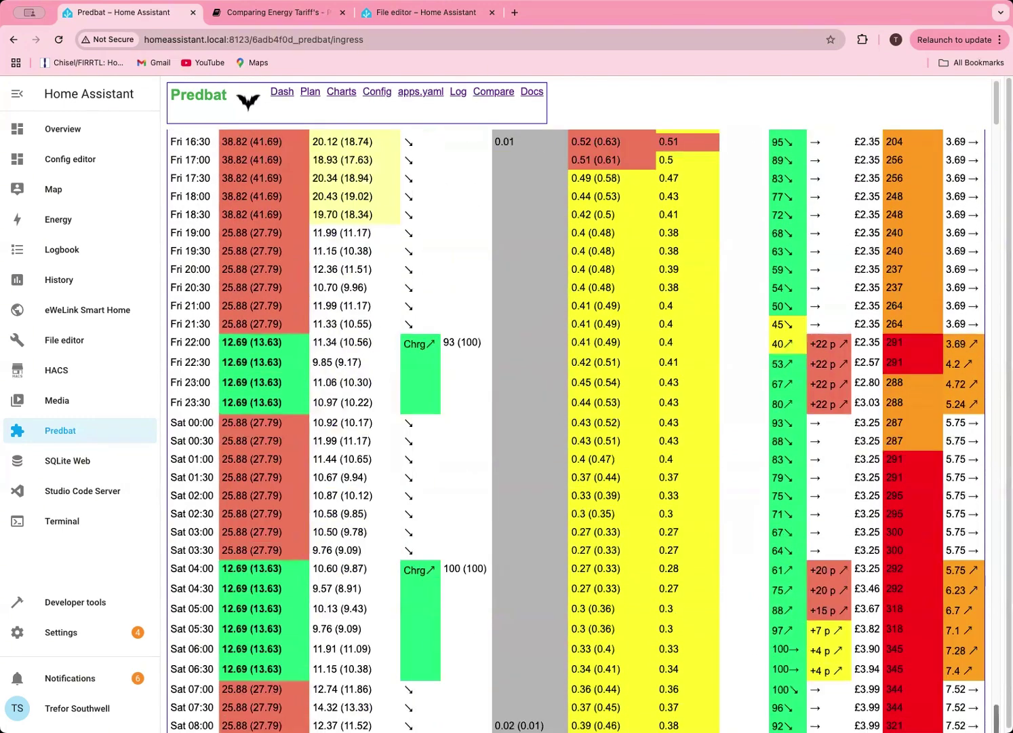
scroll(907, 124, "down", 5)
Step: Jump back to the top of the Compare page with its tariff table and chart
key("Home")
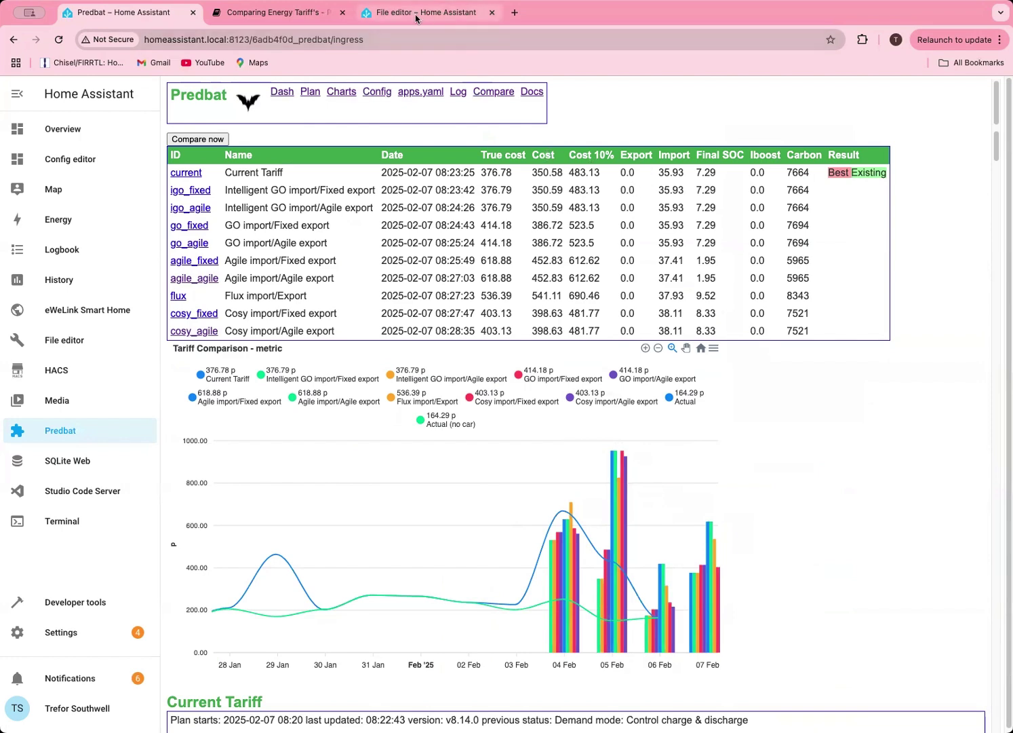
Step: Return to the Comparing Energy Tariff's docs and scroll to the compare_list example
left_click(287, 14)
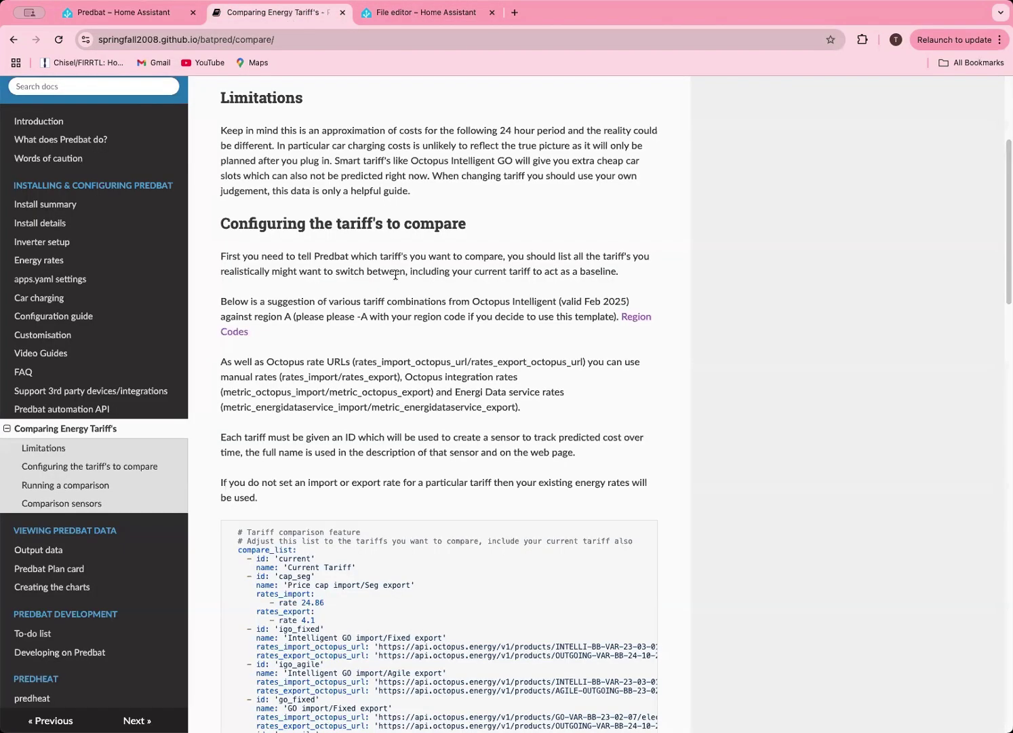
scroll(395, 275, "down", 2)
scroll(396, 275, "down", 1)
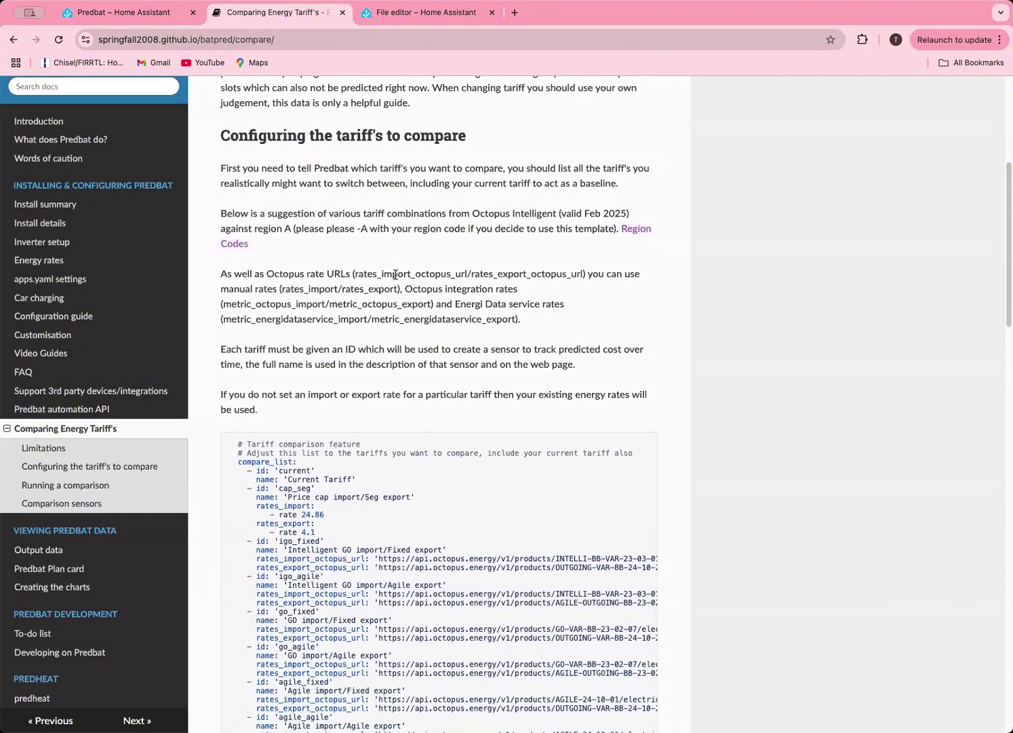
scroll(398, 272, "down", 1)
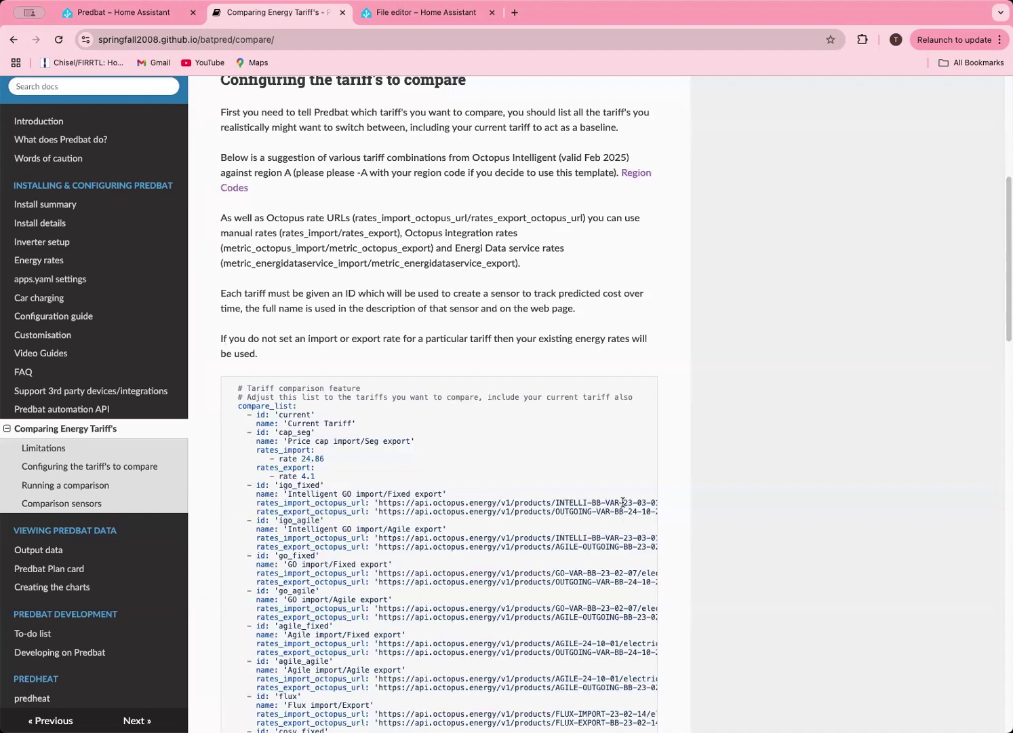
Step: Highlight part of an example Octopus rate URL and the configuration instructions text
left_click_drag(625, 502, 573, 502)
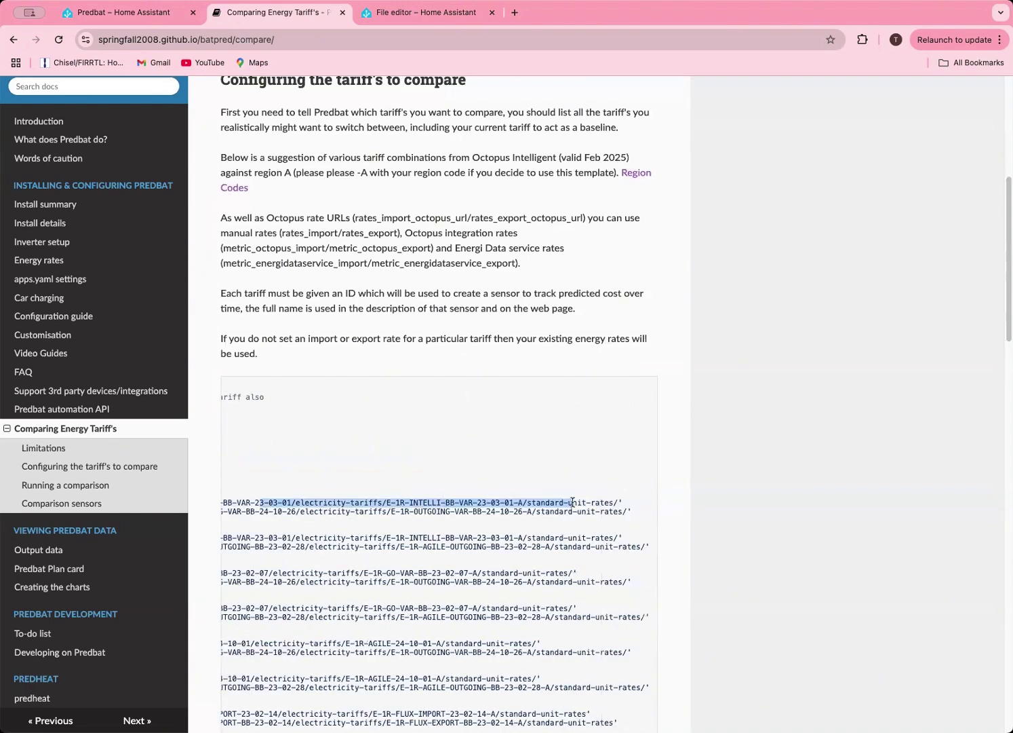
left_click(537, 520)
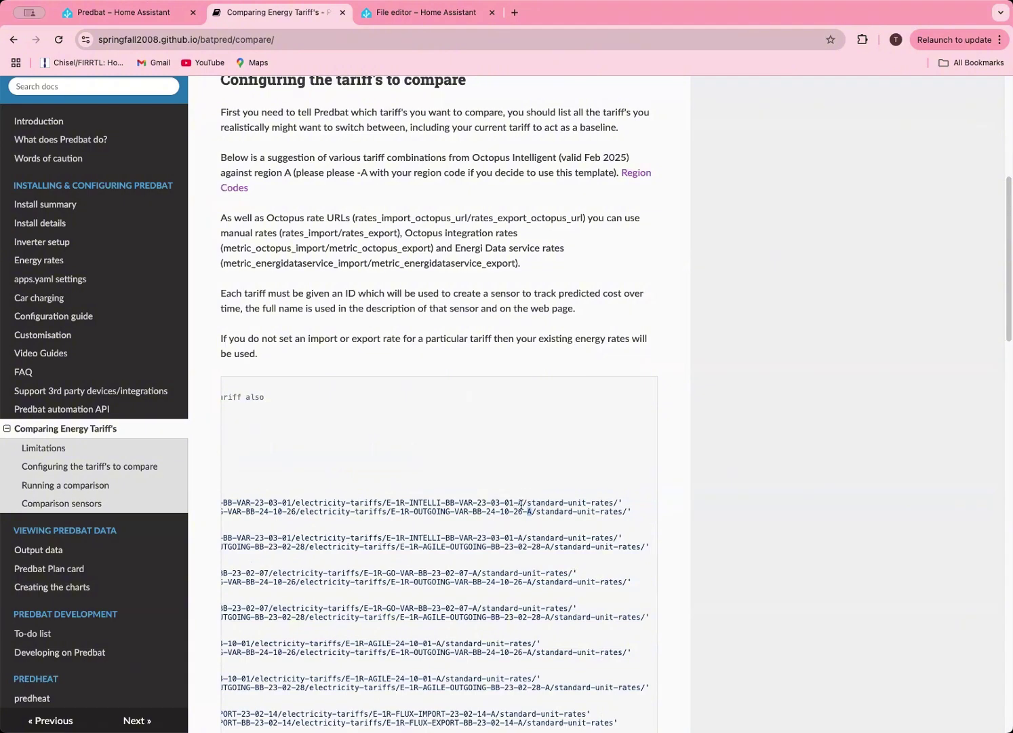
left_click_drag(301, 468, 323, 389)
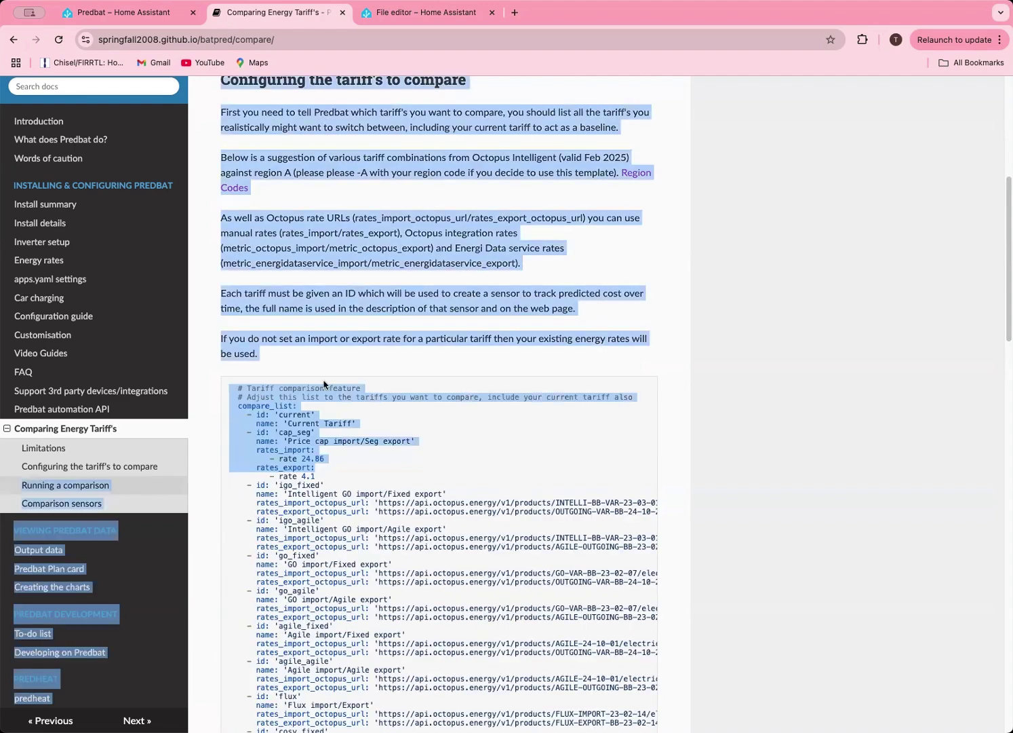
left_click(356, 325)
scroll(355, 326, "down", 8)
scroll(382, 334, "up", 7)
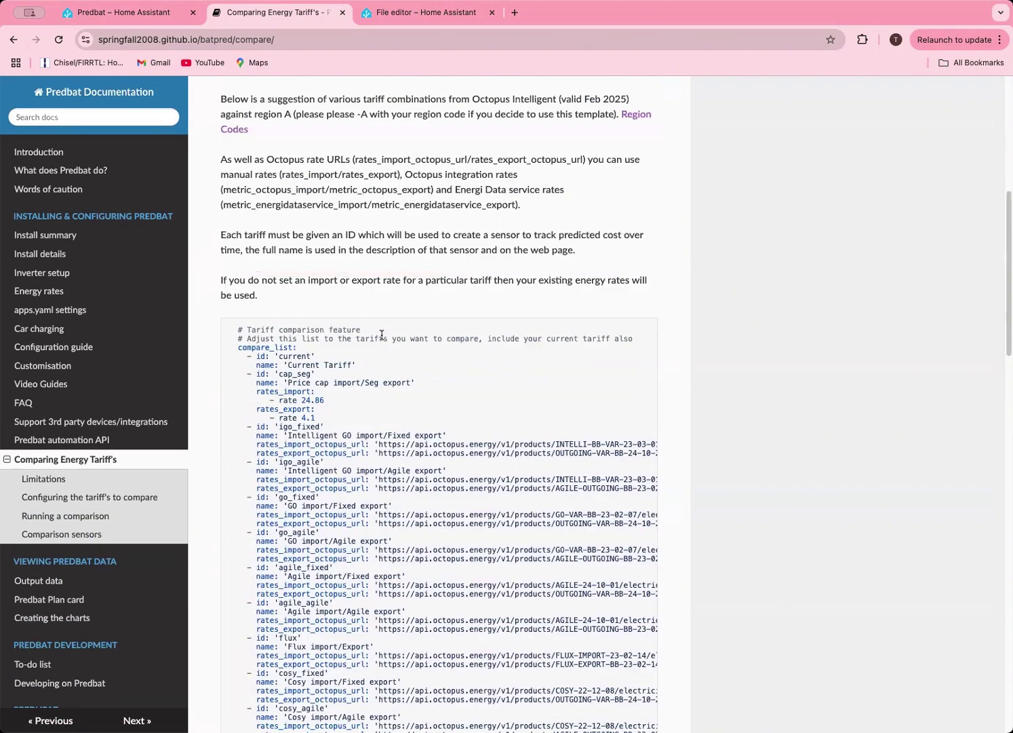
scroll(382, 337, "up", 2)
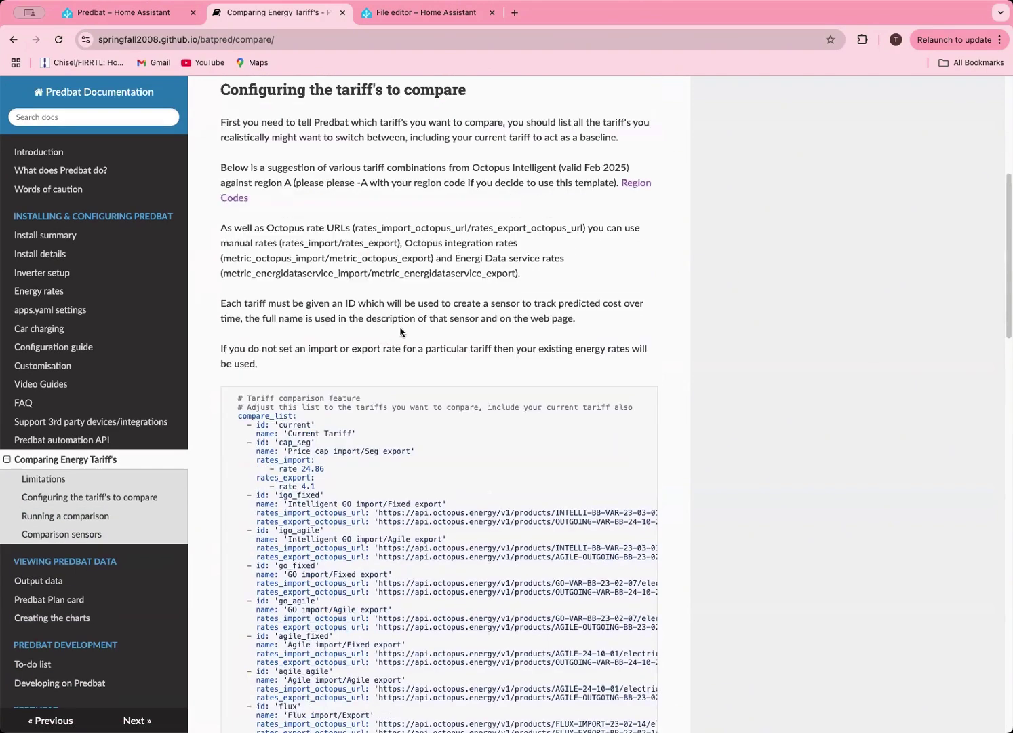
Step: Check the Octopus region code list on Energy Stats UK, then go back to the docs
left_click(637, 187)
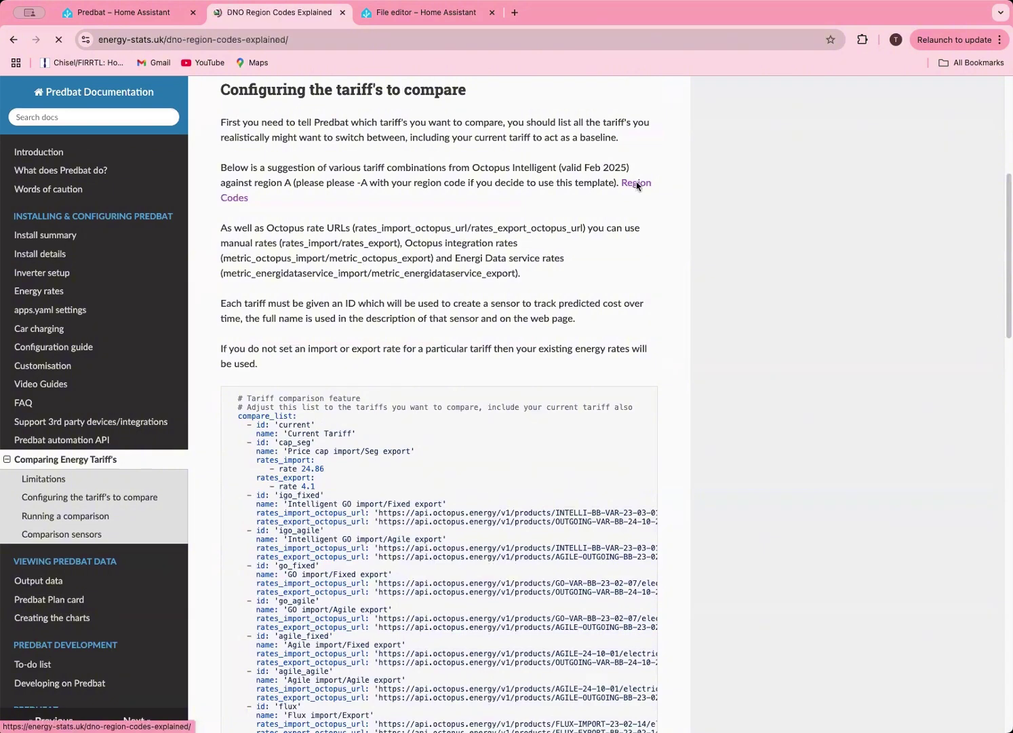
scroll(472, 230, "down", 15)
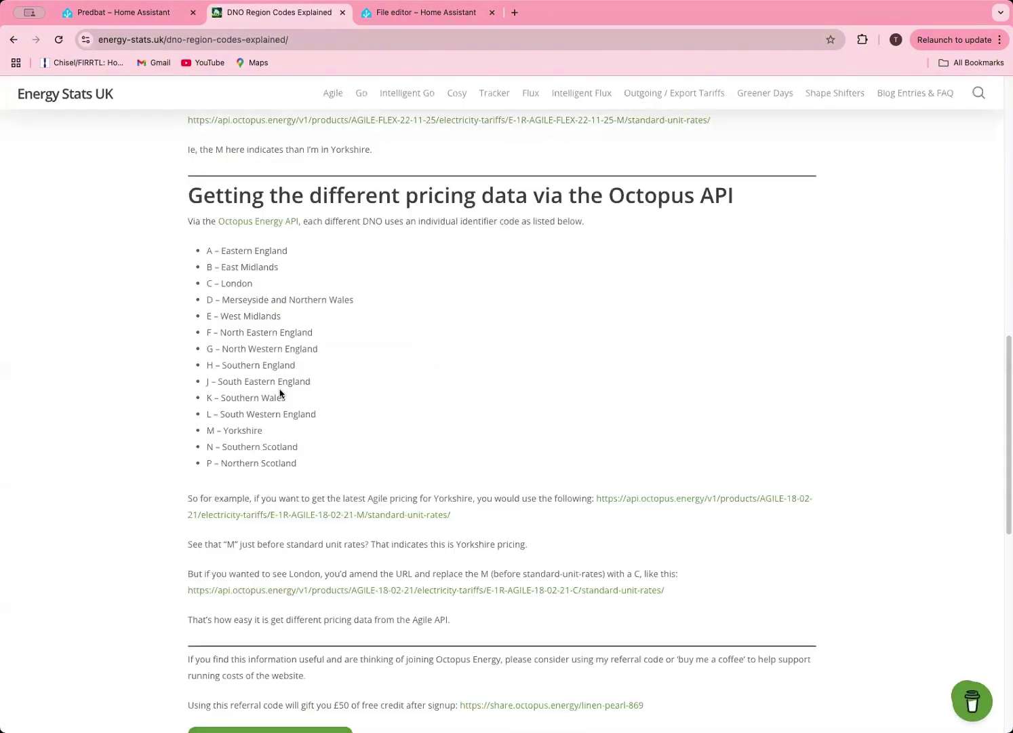
left_click(14, 39)
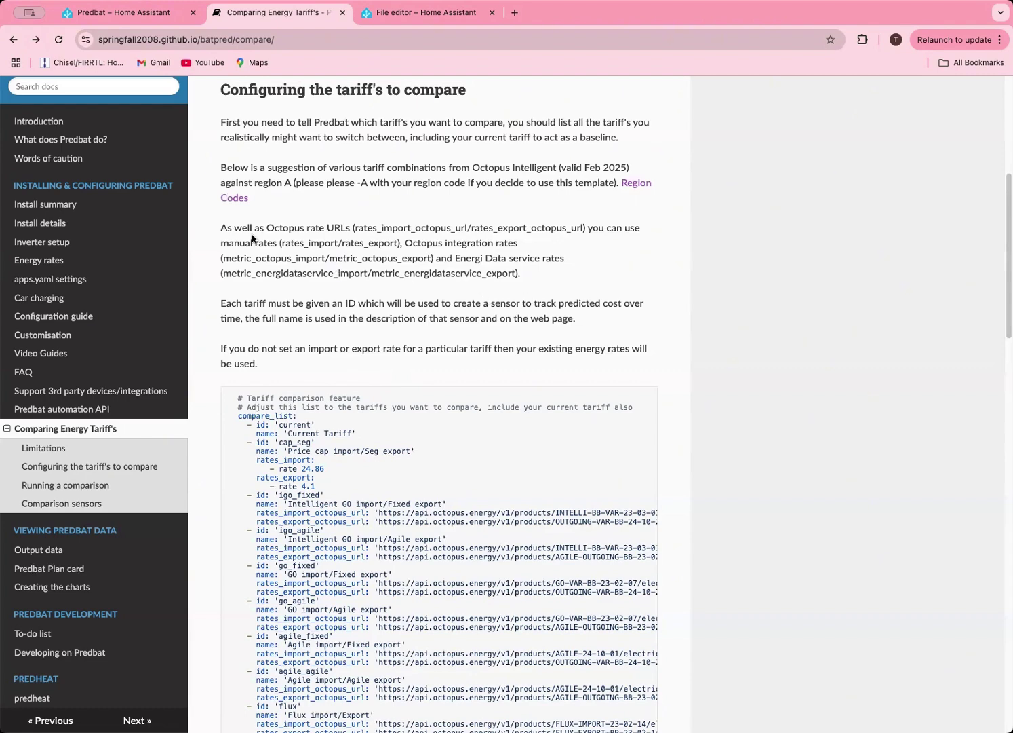
Step: Highlight the metric_octopus_import and Energi Data service import rate option names
left_click_drag(236, 258, 326, 260)
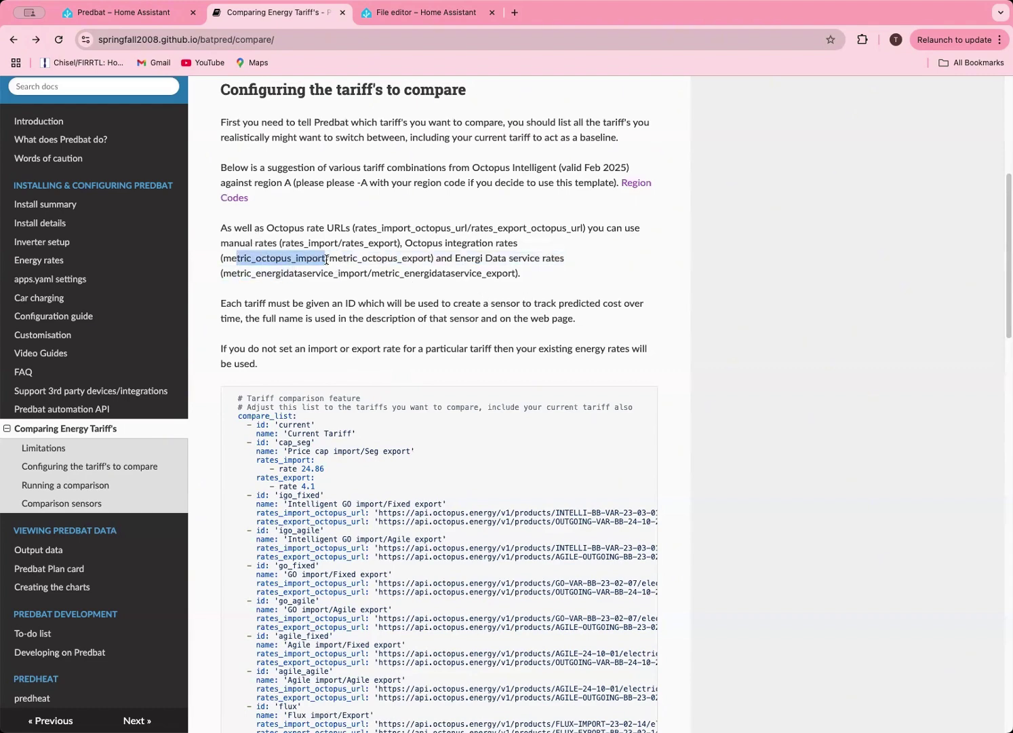
left_click_drag(267, 272, 345, 271)
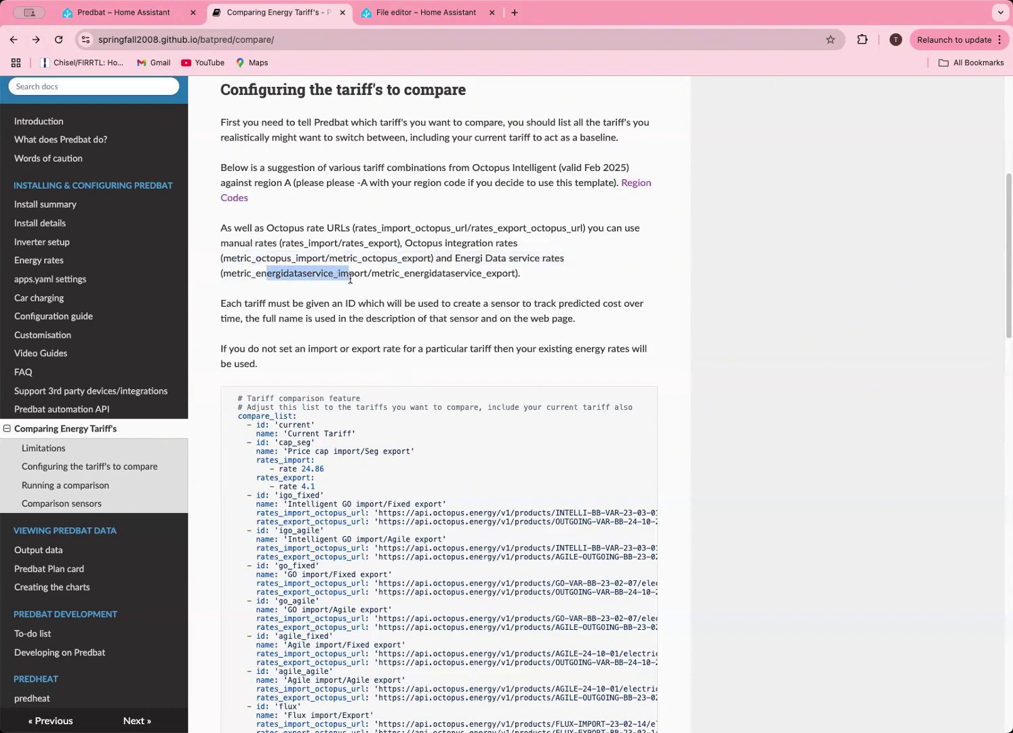
left_click(416, 283)
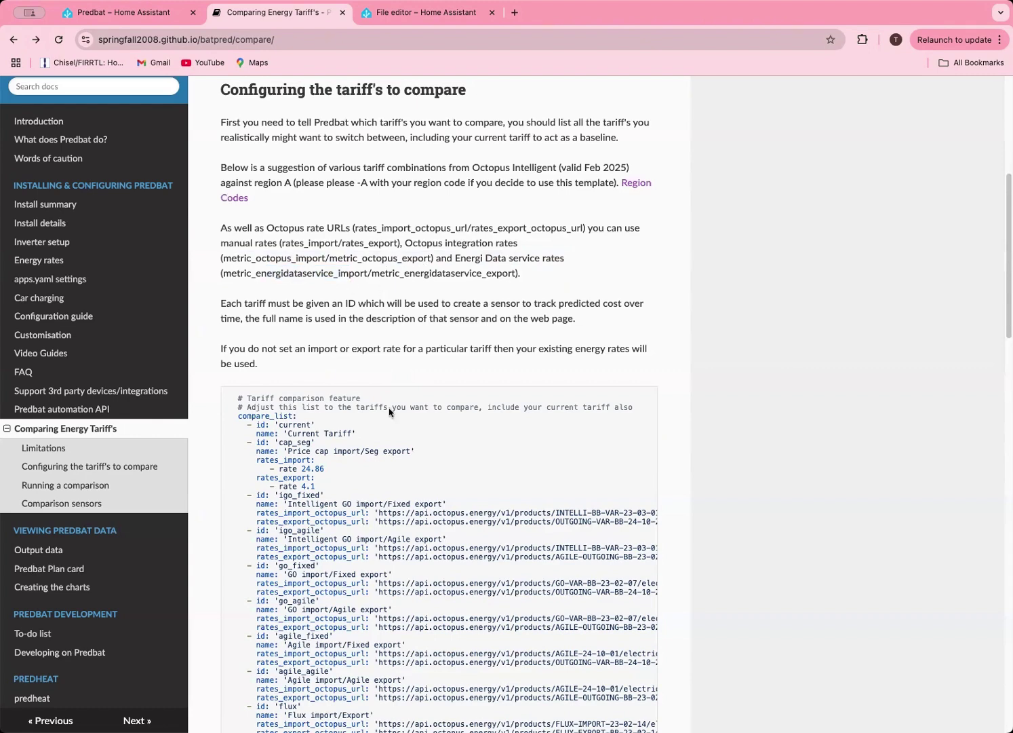
Step: Scroll down to Comparison sensors, then return to Predbat's Compare results
scroll(396, 430, "down", 5)
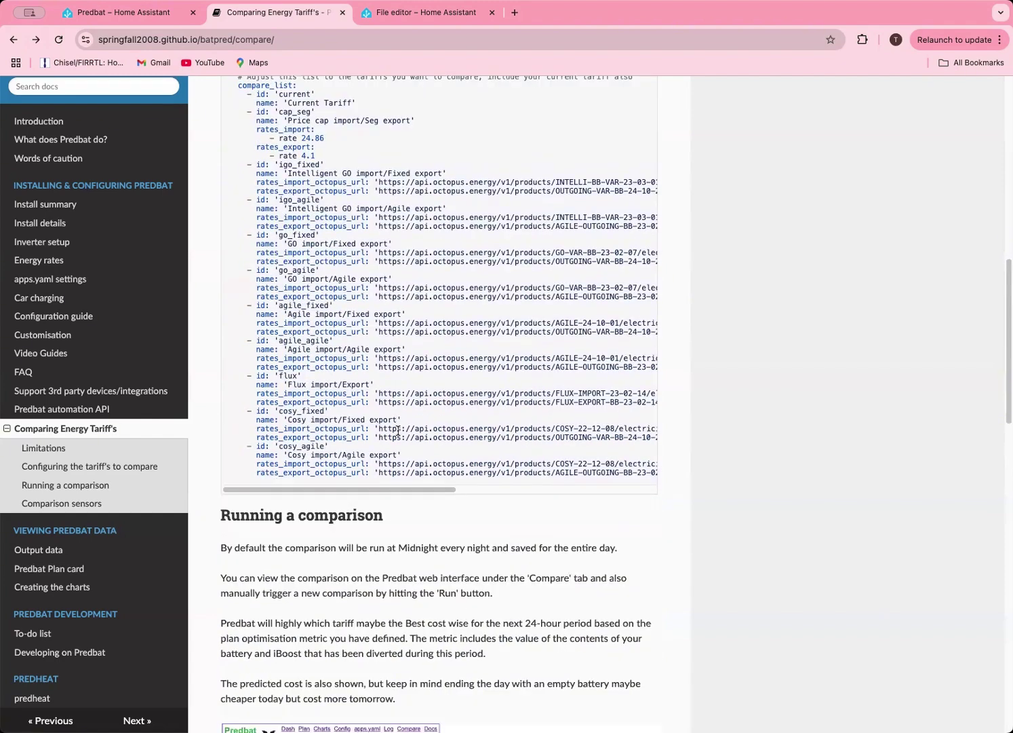
scroll(397, 430, "down", 3)
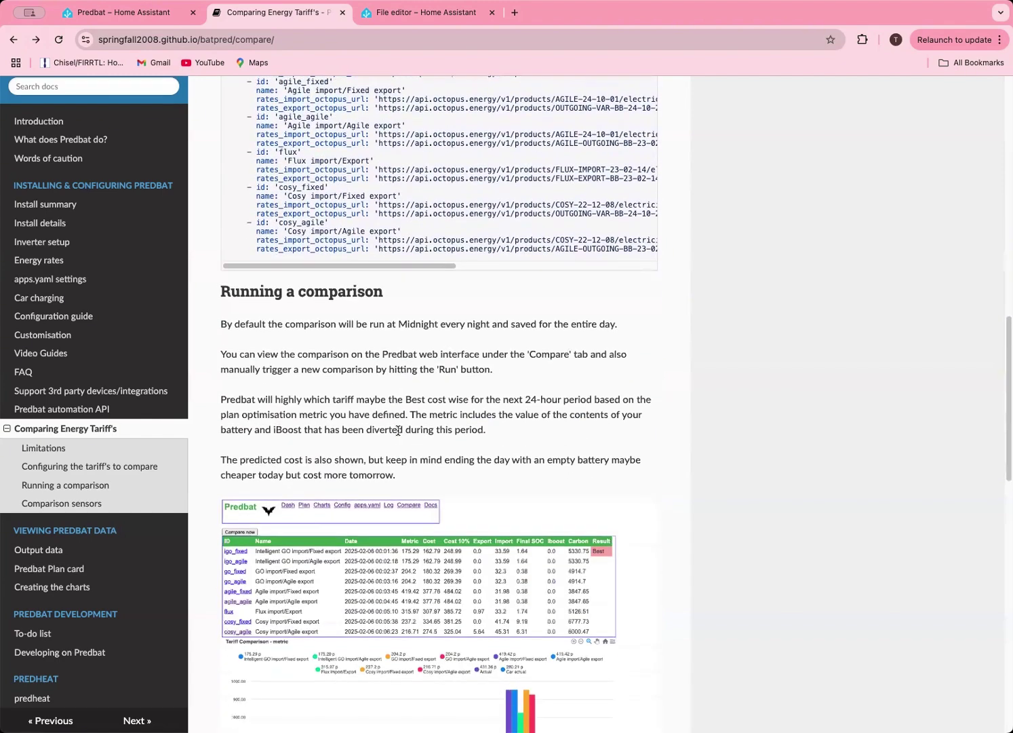
scroll(386, 363, "down", 12)
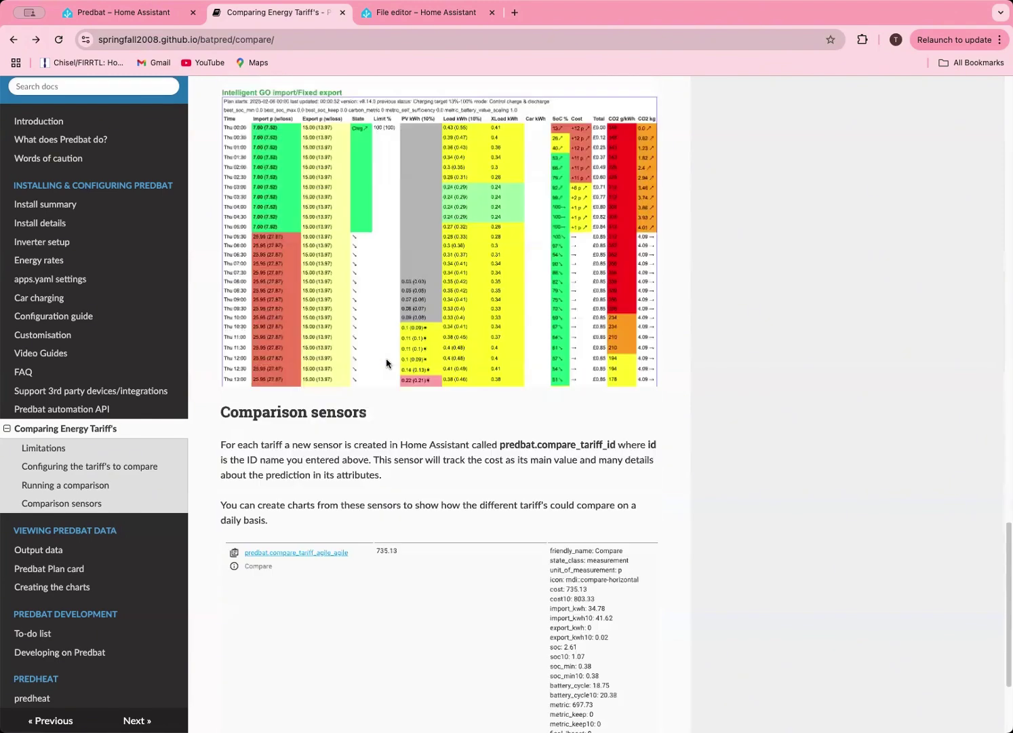
scroll(389, 367, "down", 3)
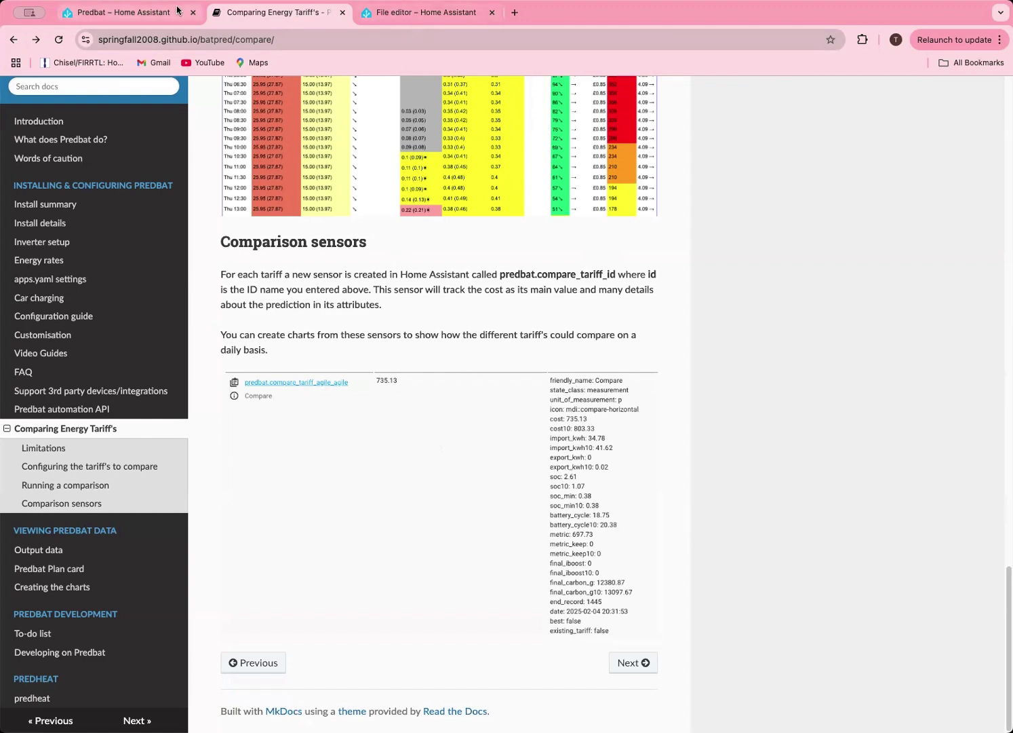
left_click(154, 13)
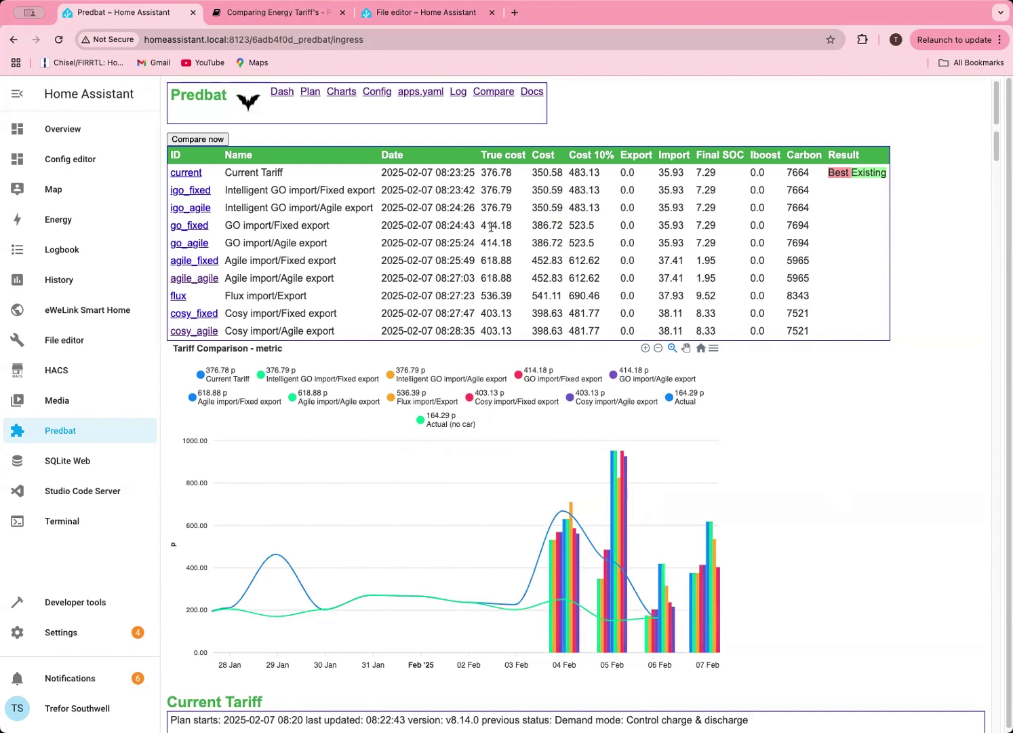
Step: Show apps.yaml in the File editor, with its ten-tariff compare_list from current to cosy_agile
left_click(419, 12)
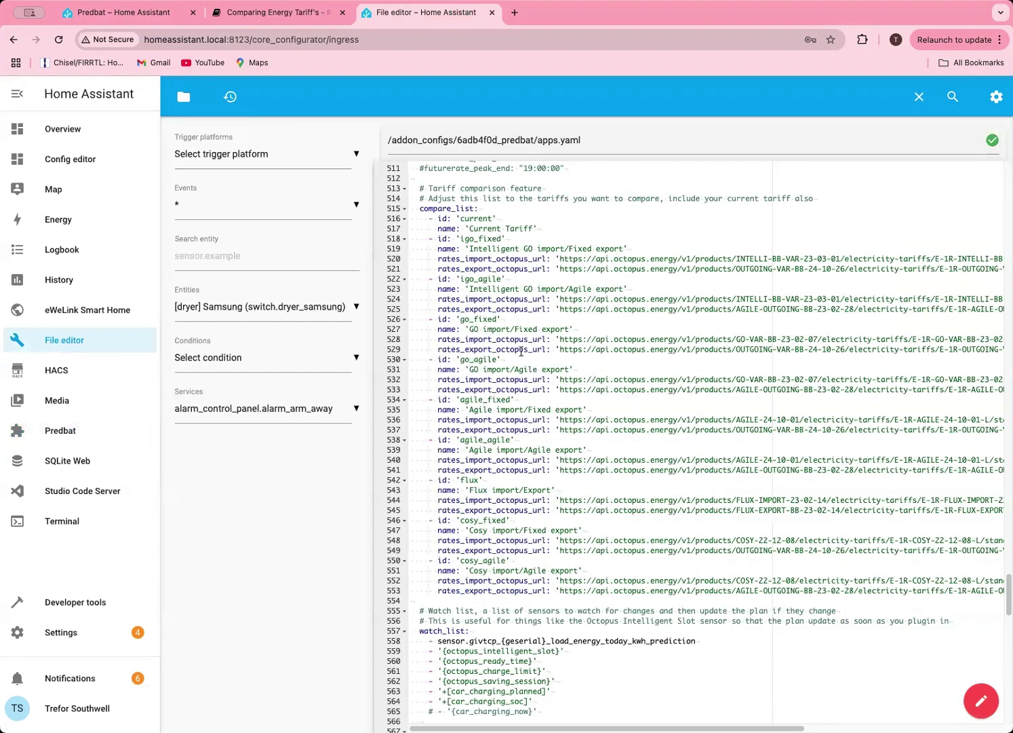
Step: Highlight the id: 'current' and Intelligent GO import/Fixed export entries in apps.yaml's compare_list
double_click(468, 218)
left_click_drag(439, 217, 499, 219)
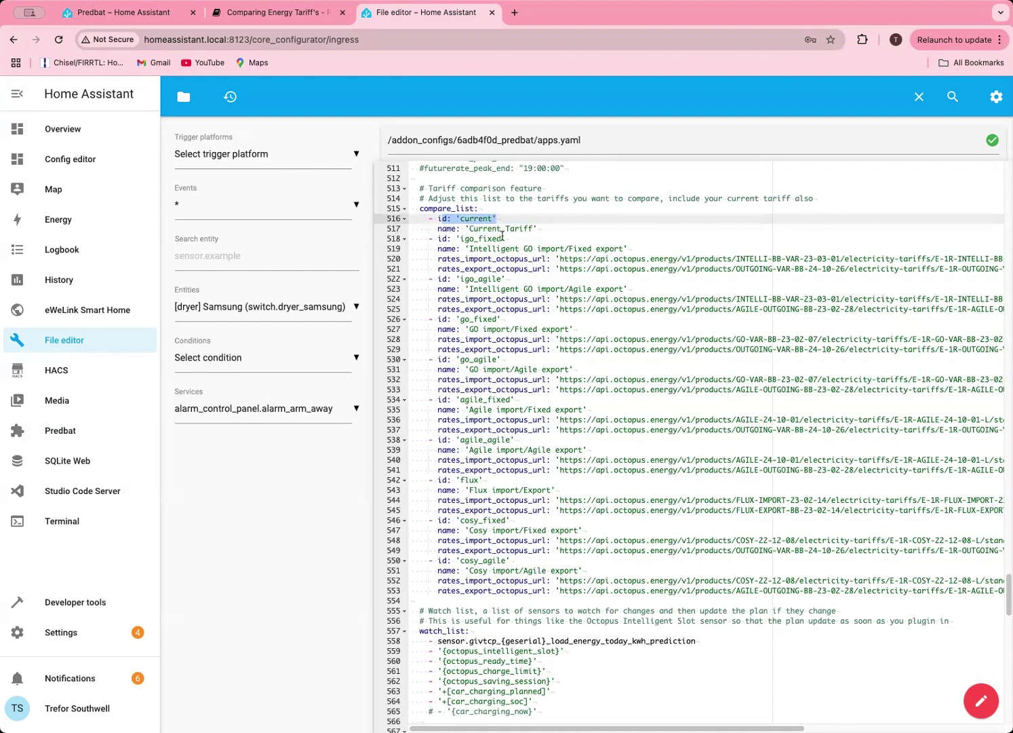
left_click_drag(469, 248, 624, 251)
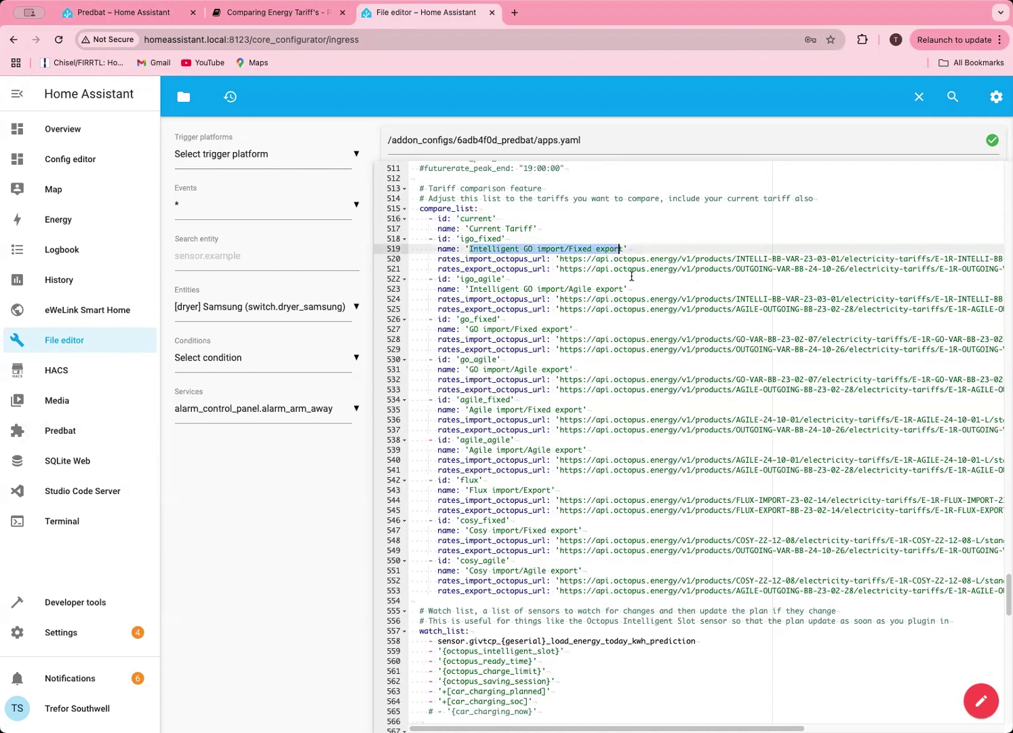
left_click(631, 277)
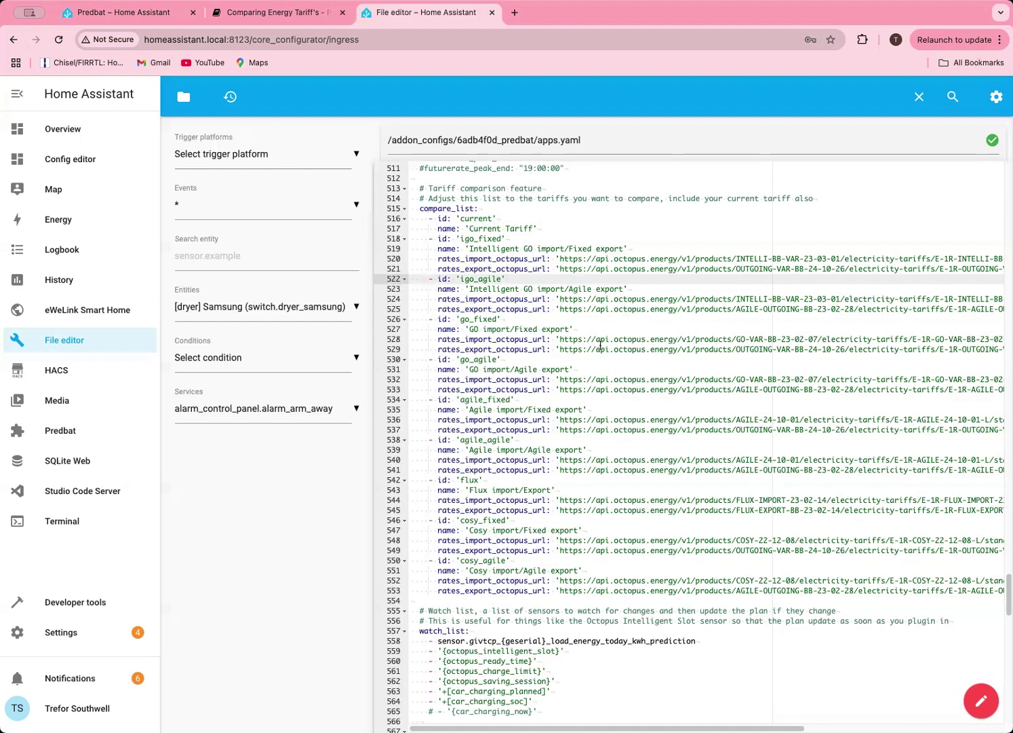
Step: Scroll through the rest of compare_list, then go back to the Predbat comparison page
scroll(599, 346, "down", 2)
scroll(599, 345, "up", 2)
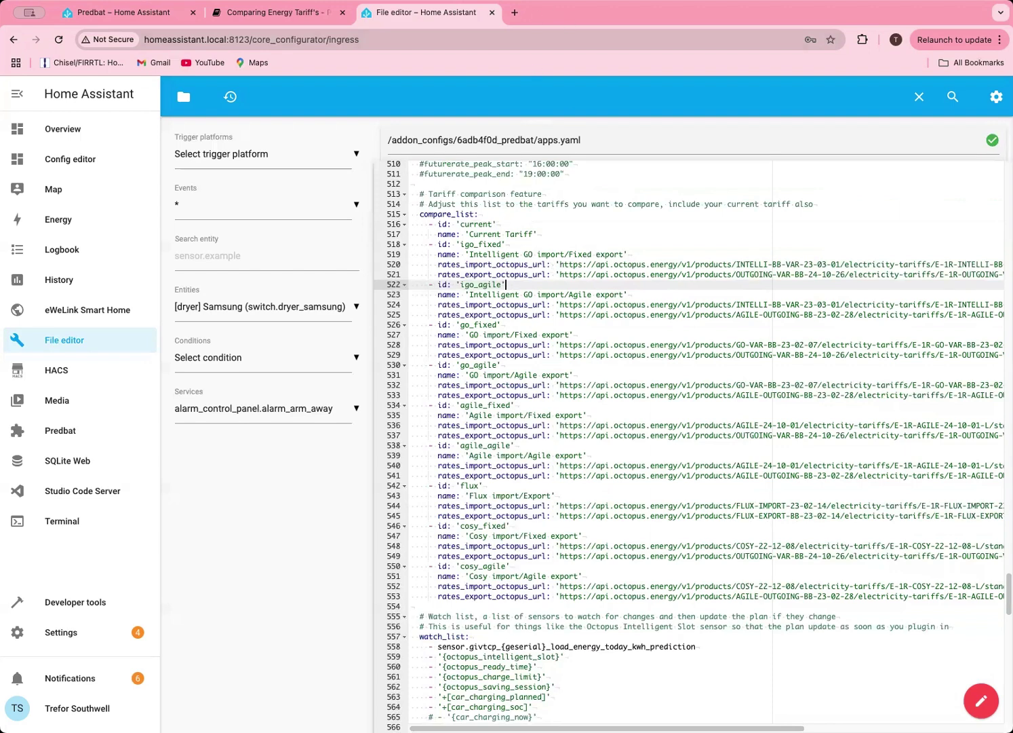
left_click(120, 9)
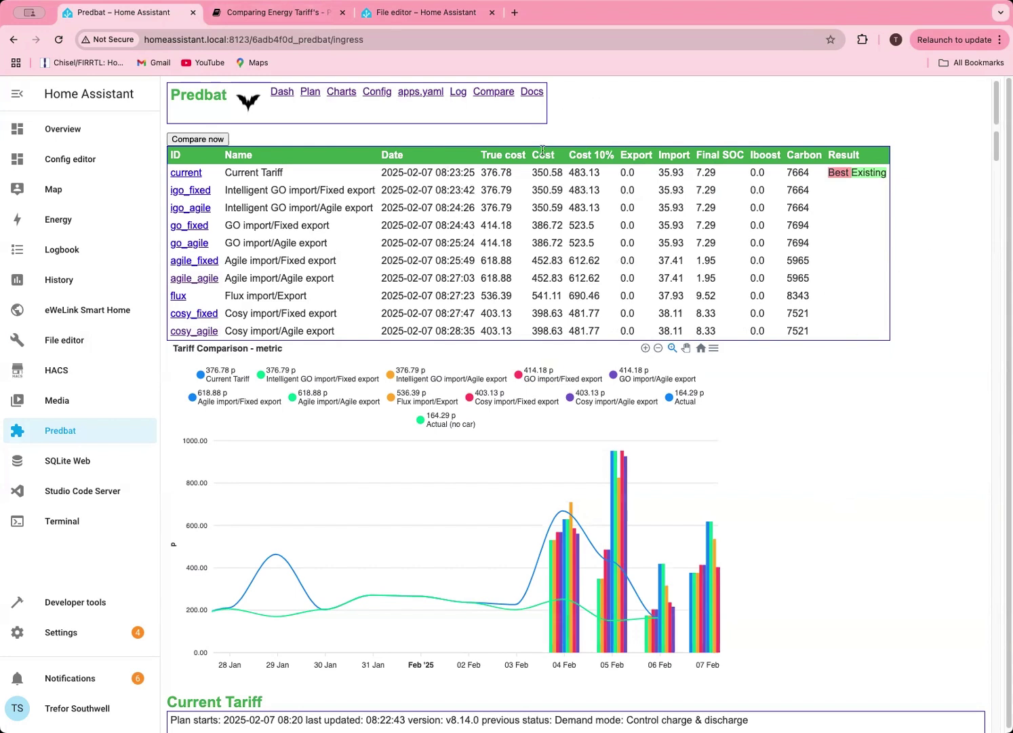
Step: Reload the Compare page so the chart spans 09 Jan to 06 Feb
left_click(497, 99)
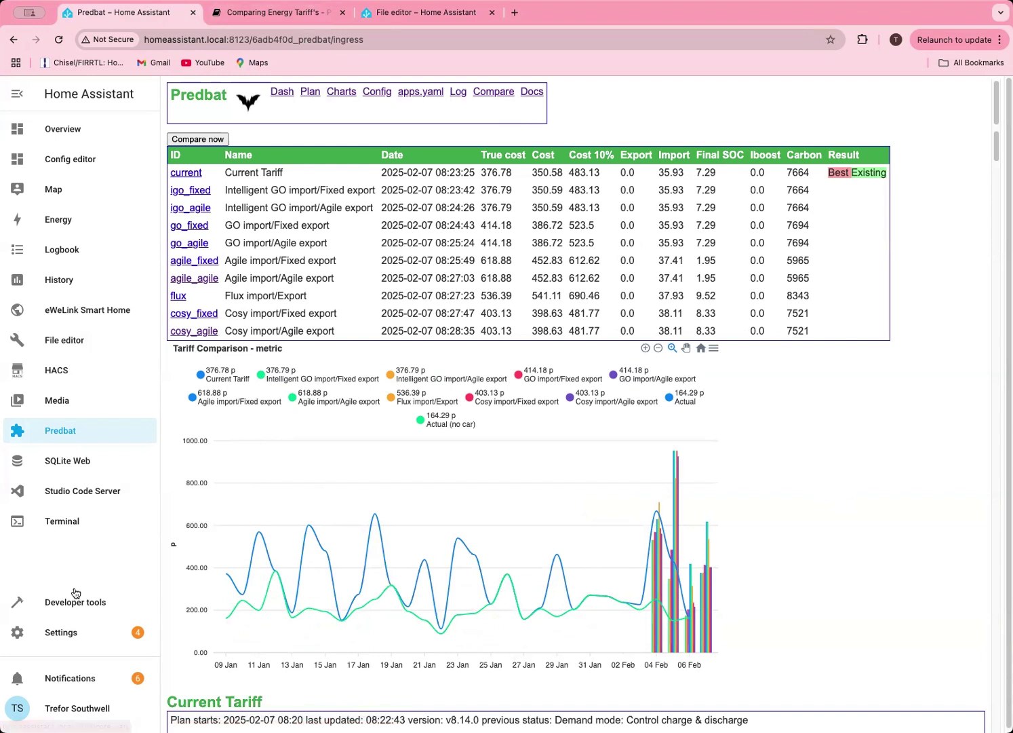
Step: Show the compare sensor states in Developer tools, including predbat.compare_tariff_agile_agile at 452.83
left_click(43, 604)
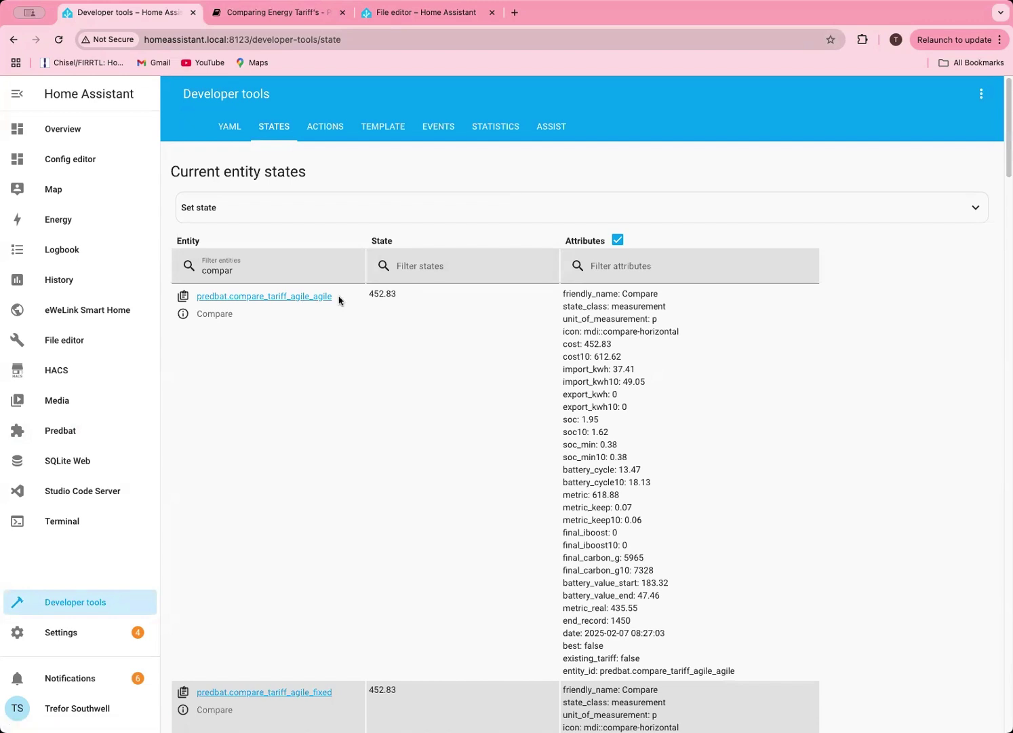
left_click(181, 314)
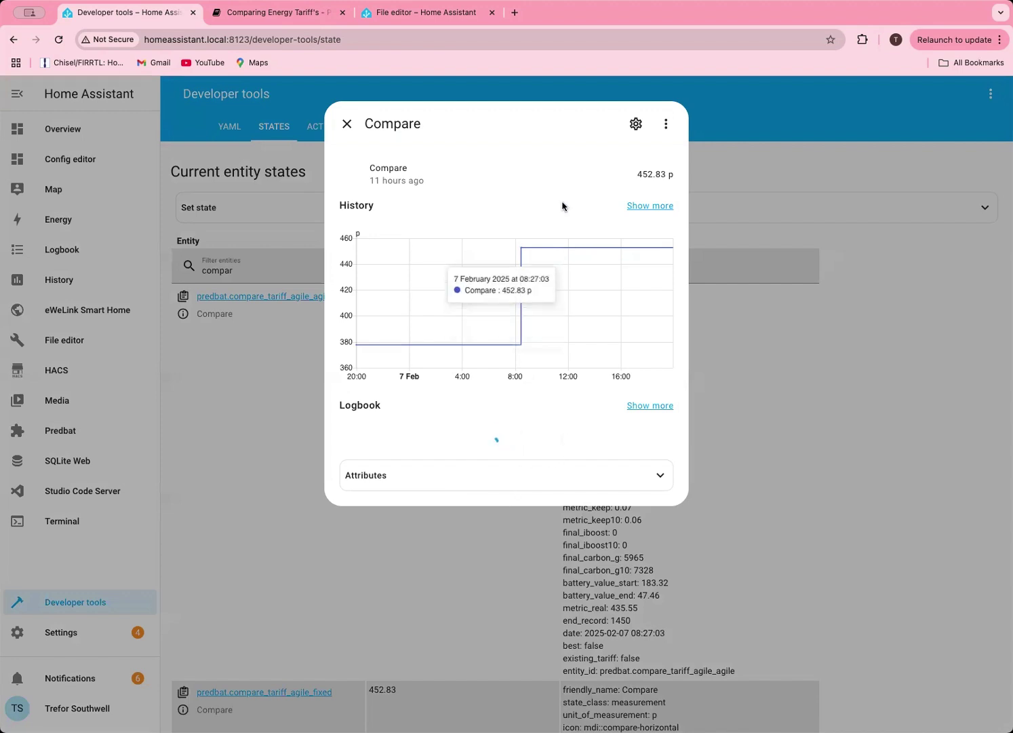
left_click(633, 210)
left_click(271, 142)
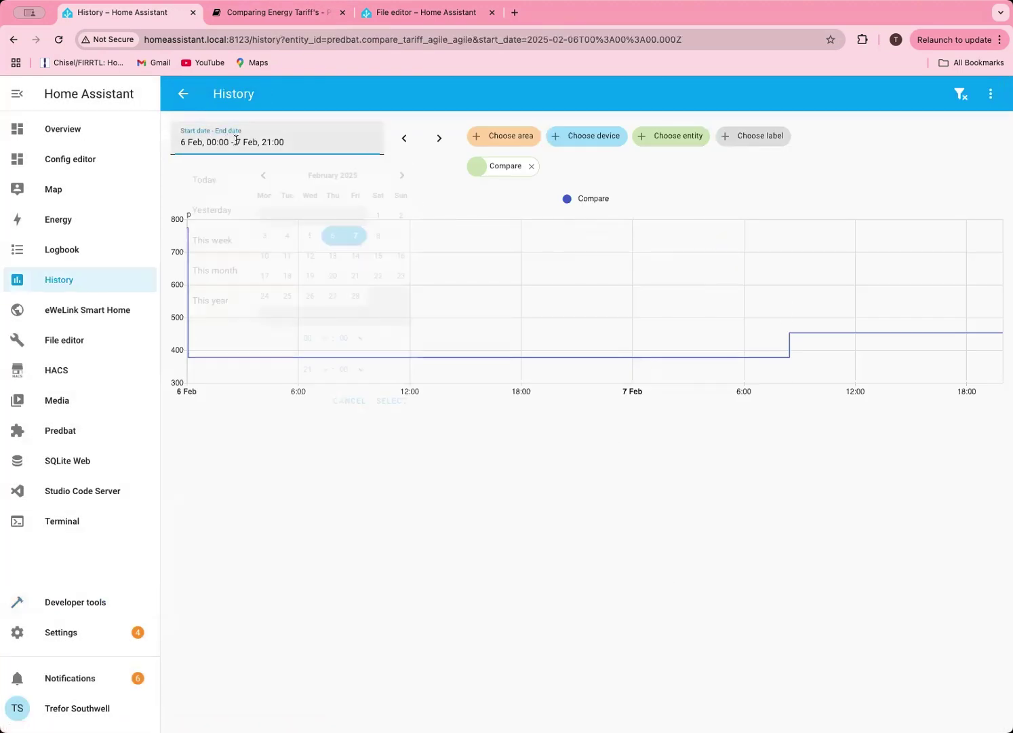
left_click(259, 235)
left_click(350, 235)
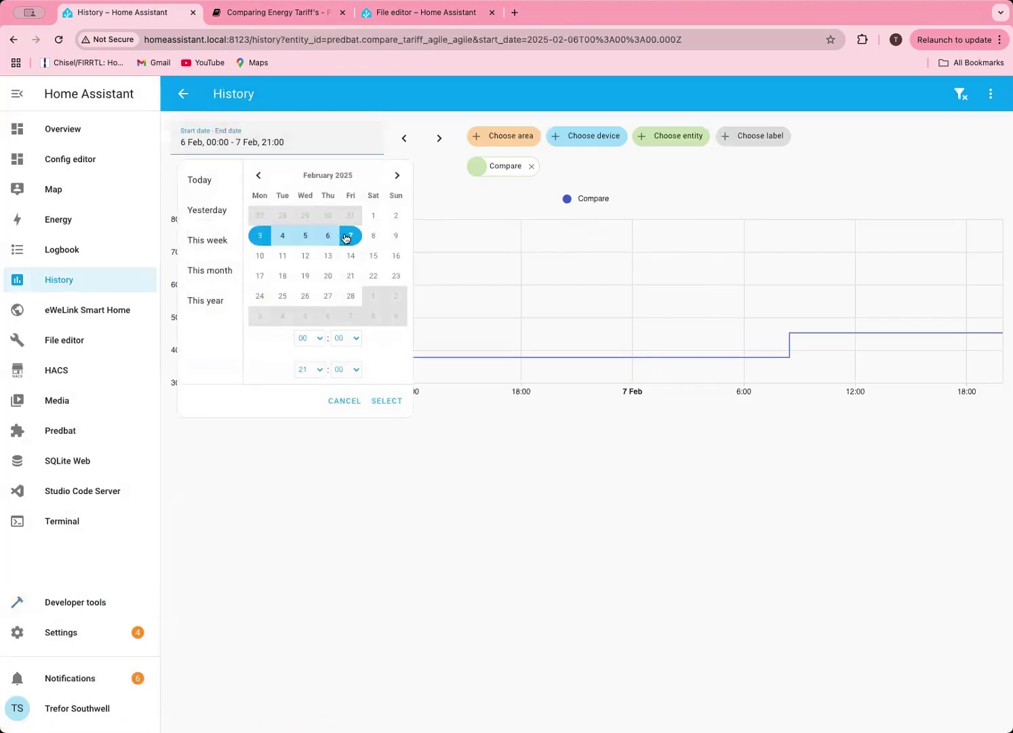
left_click(387, 402)
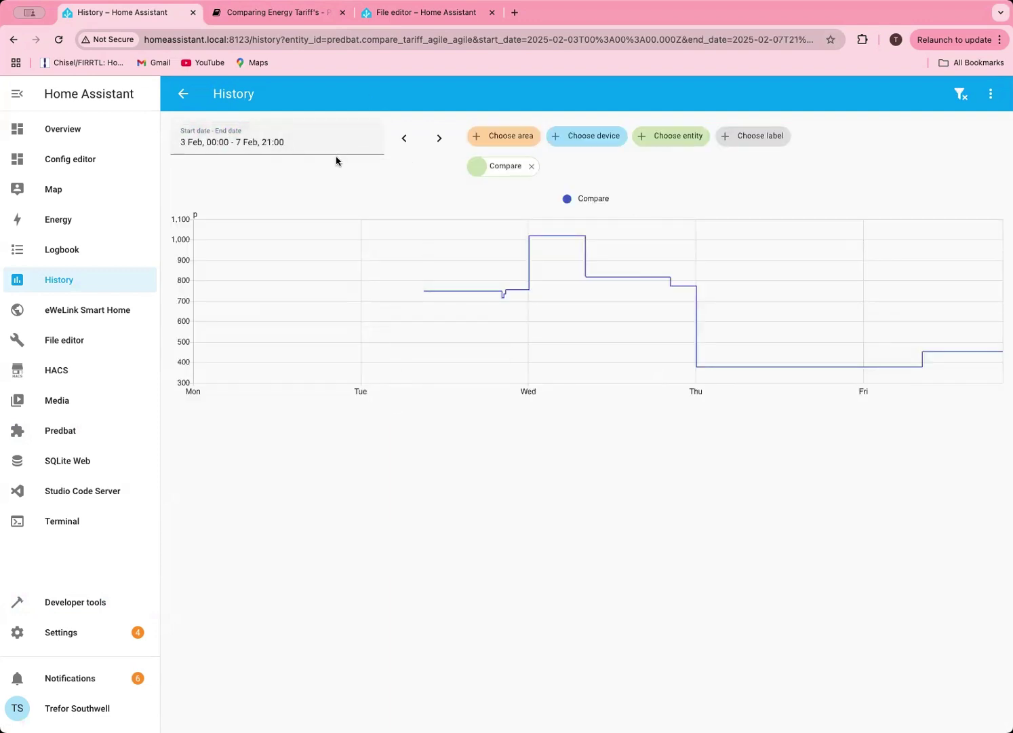
mouse_move(671, 307)
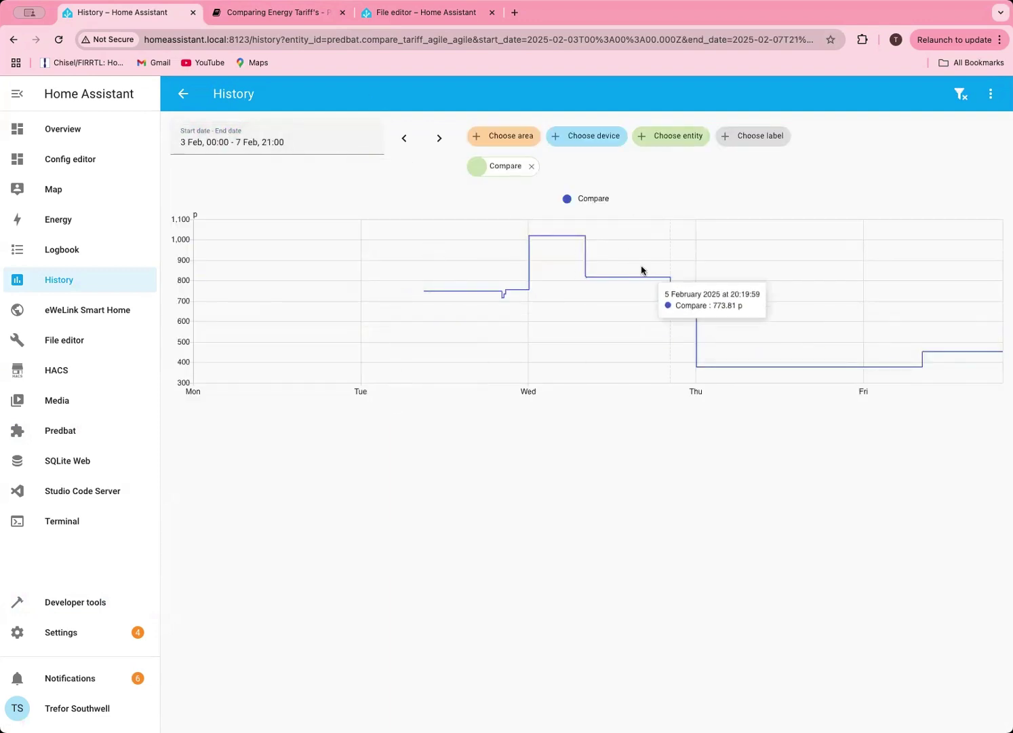
left_click(183, 94)
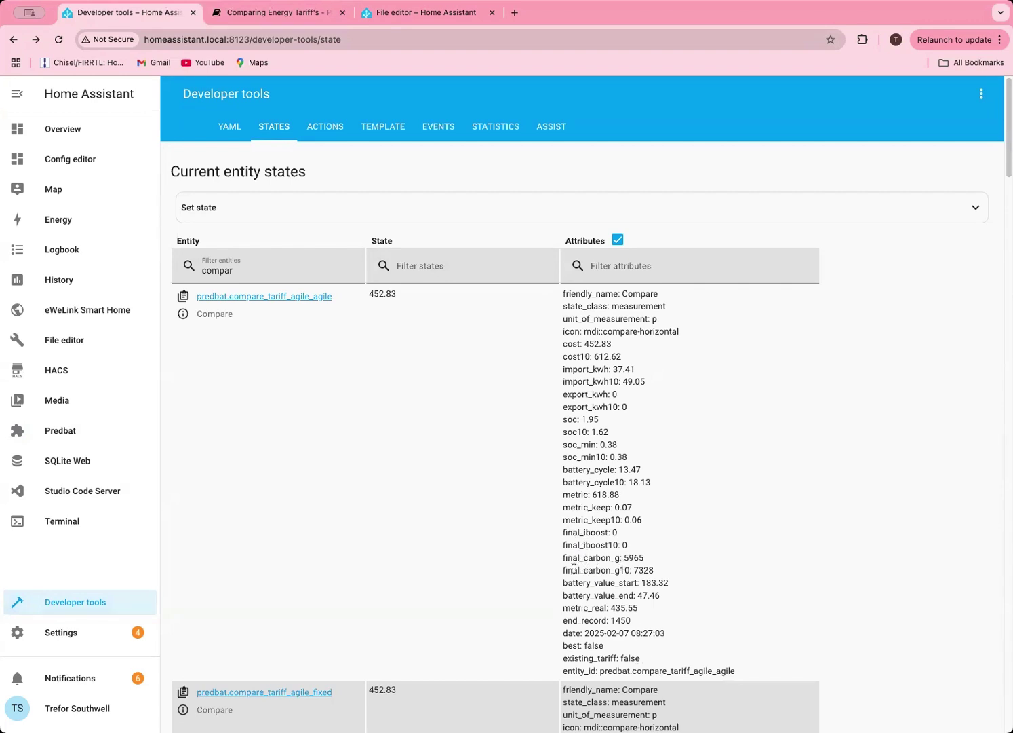
left_click_drag(573, 570, 630, 571)
left_click(591, 596)
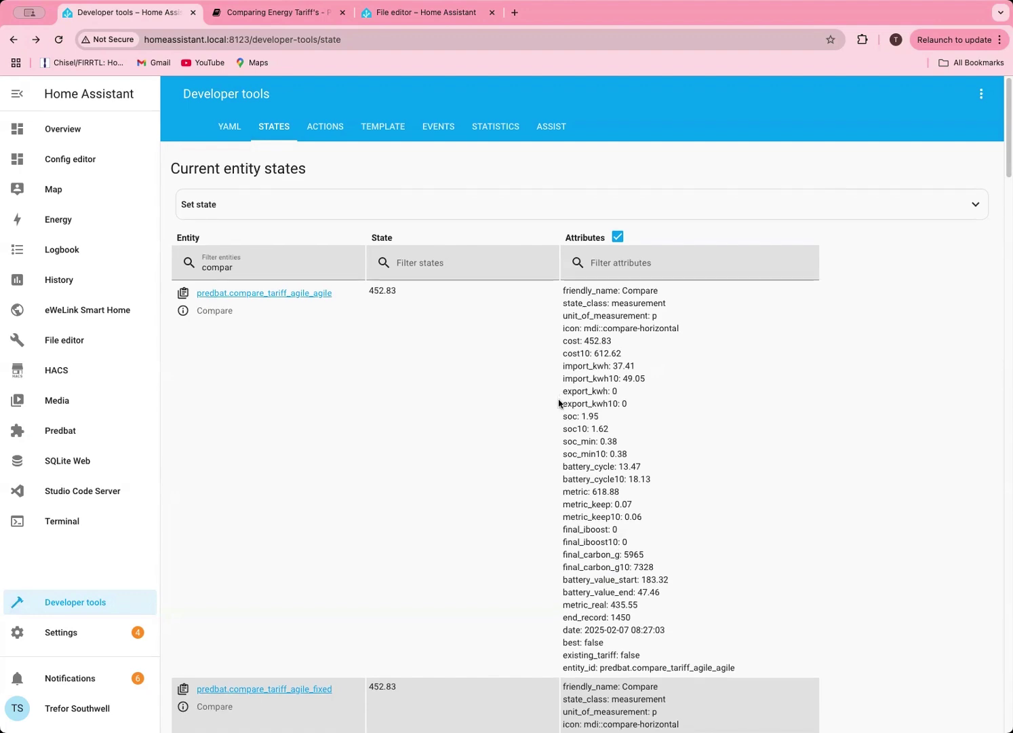
scroll(502, 397, "down", 4)
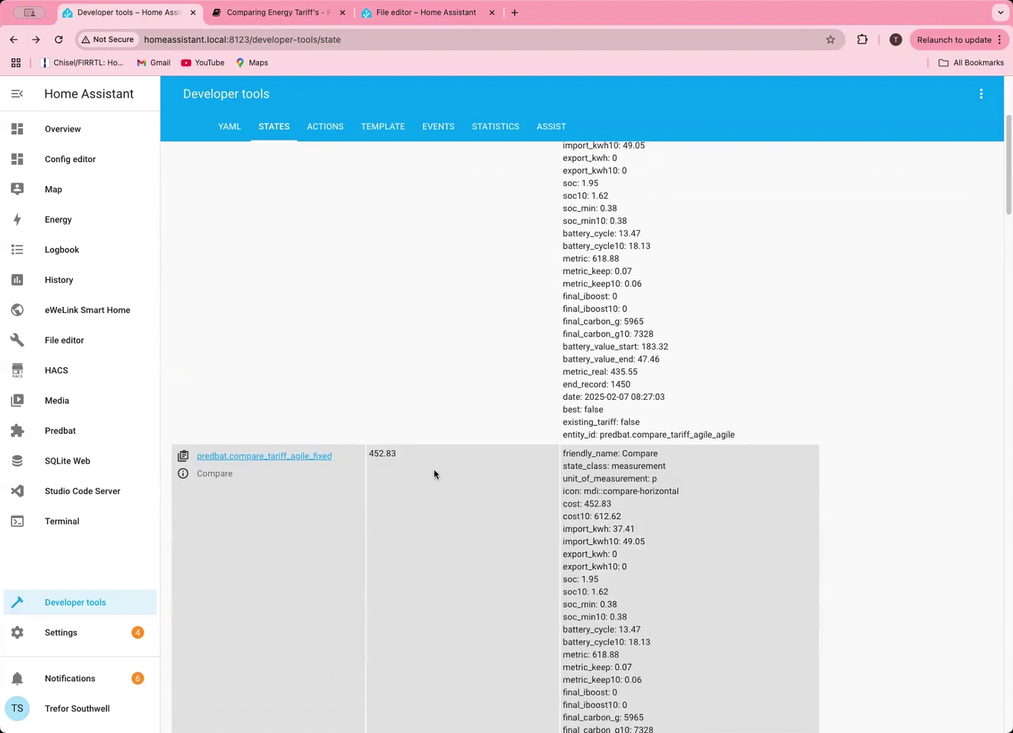
scroll(693, 562, "down", 20)
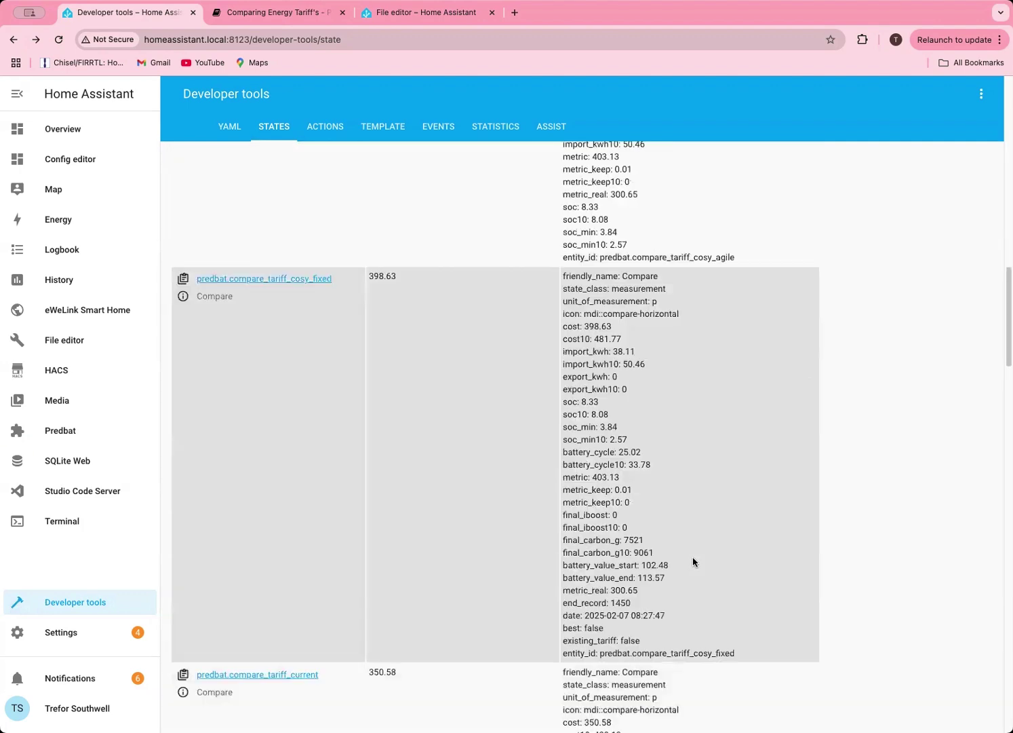
scroll(692, 563, "up", 20)
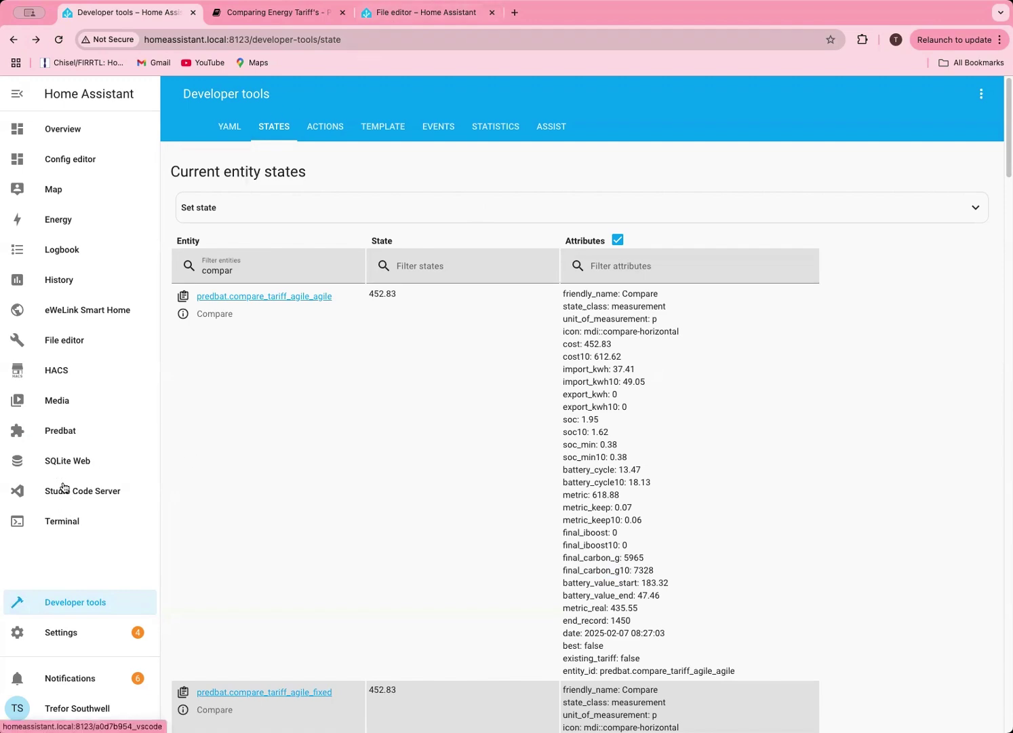
Step: Return to Predbat's Compare page with the ten-tariff table and 09 Jan–06 Feb chart
left_click(75, 429)
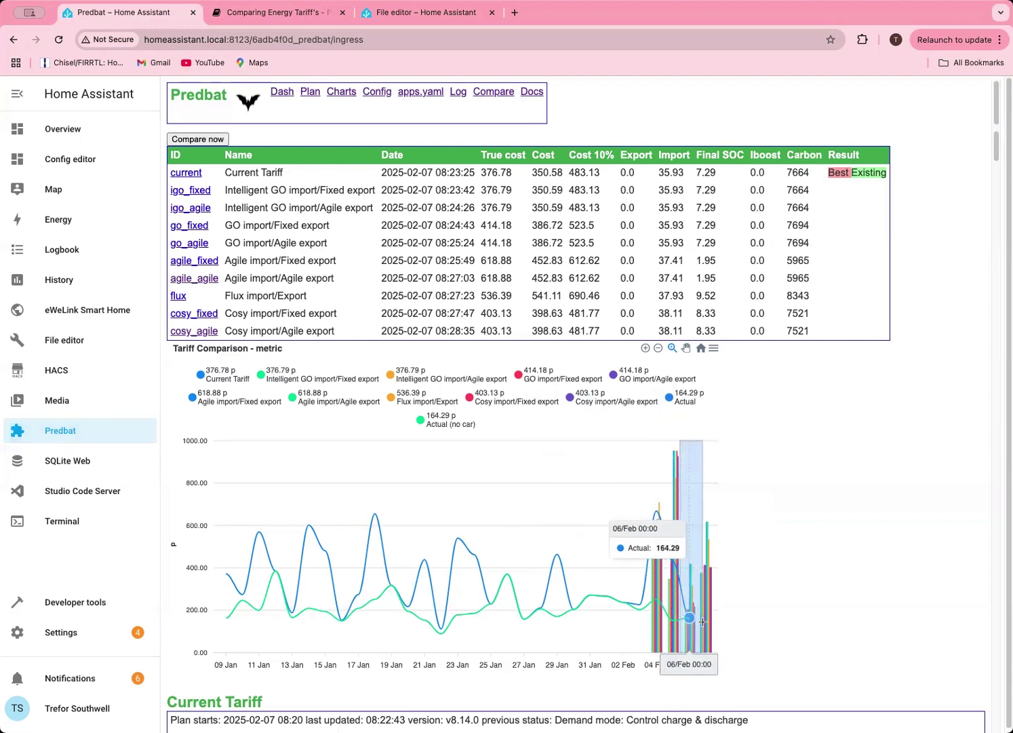
Step: Zoom the Tariff Comparison chart into 06 Feb to show hourly cost bars per tariff
left_click_drag(702, 621, 703, 621)
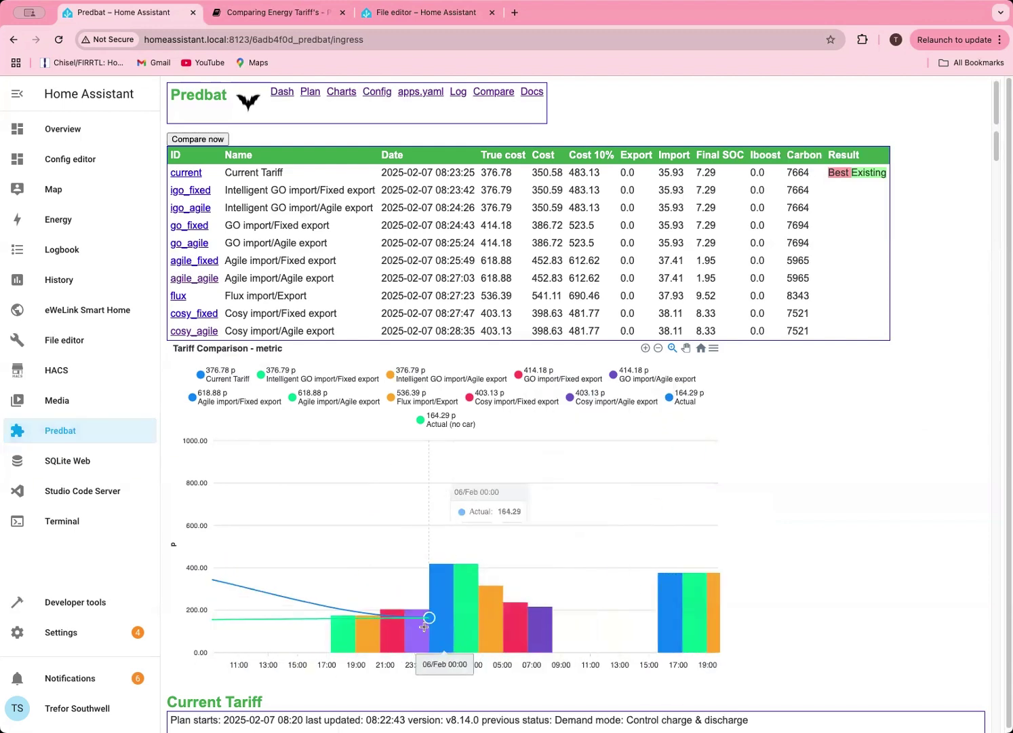